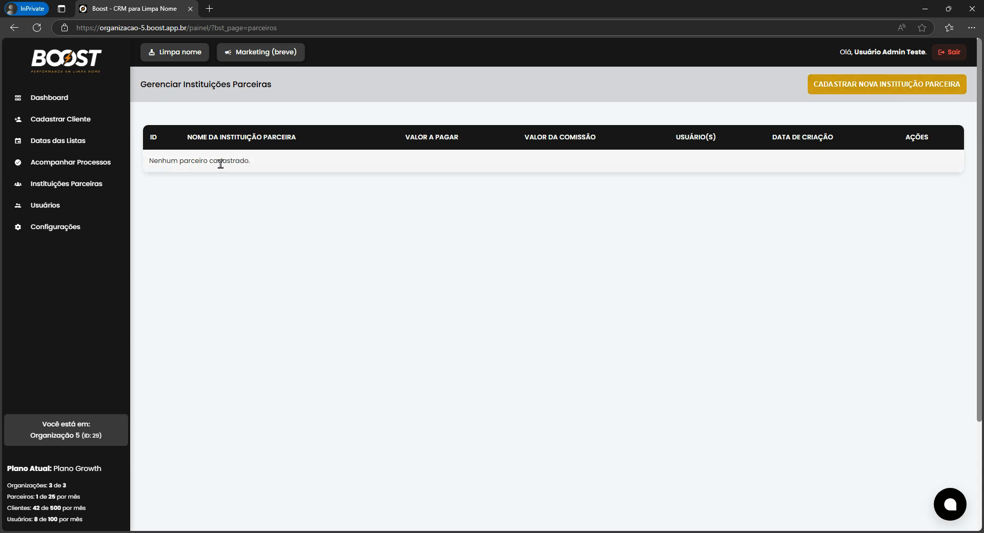
Review the first user's Usuário Parceiro role in Usuários and cancel the edit without changes.
click(86, 206)
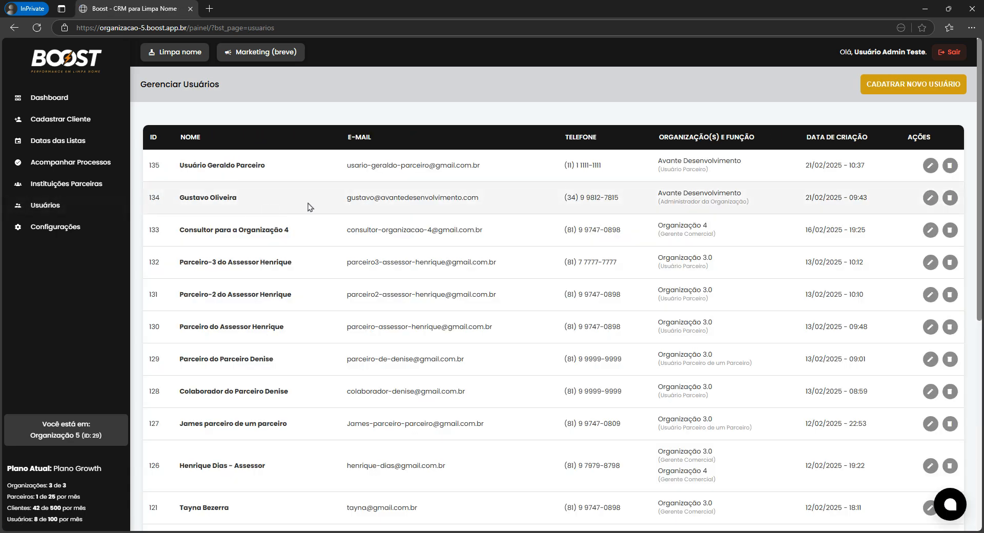
click(930, 166)
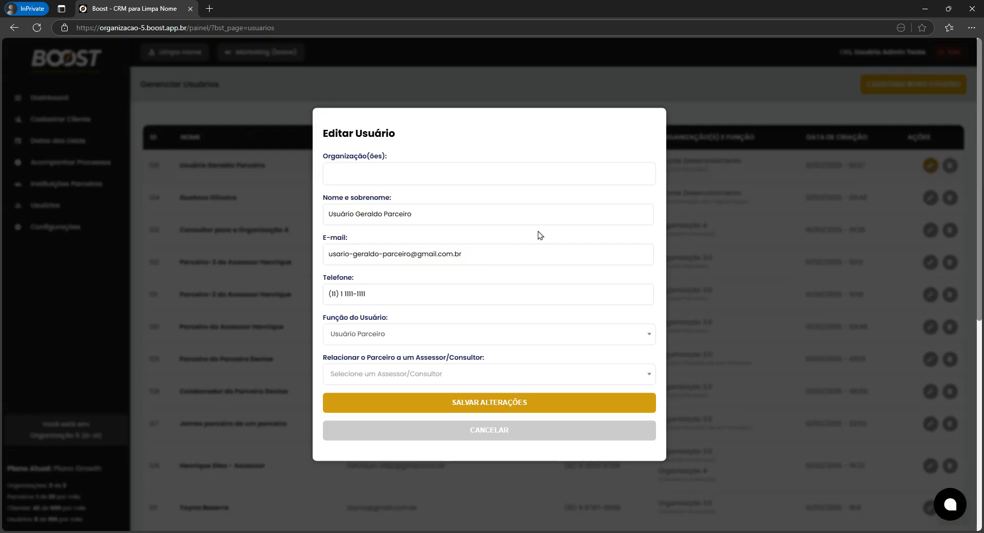
click(414, 335)
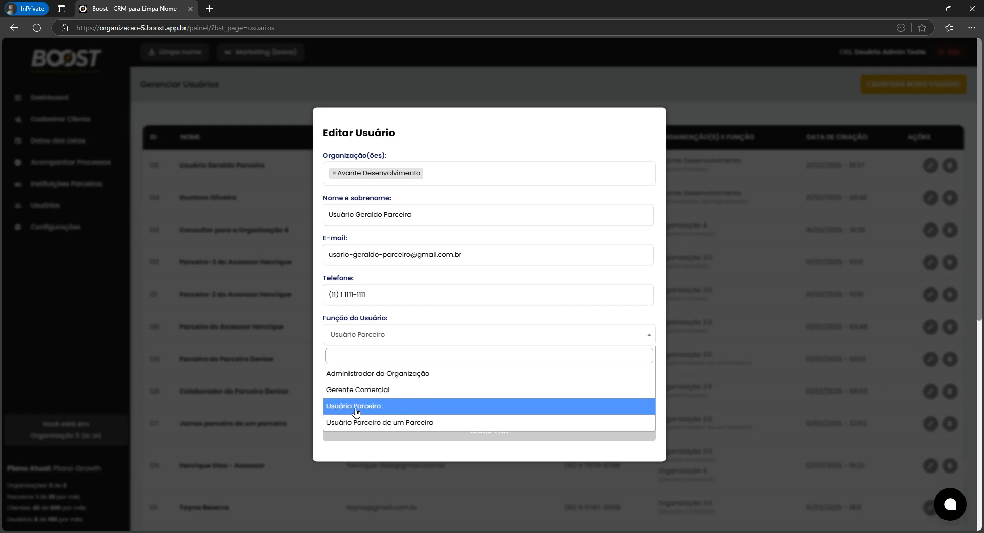
click(328, 406)
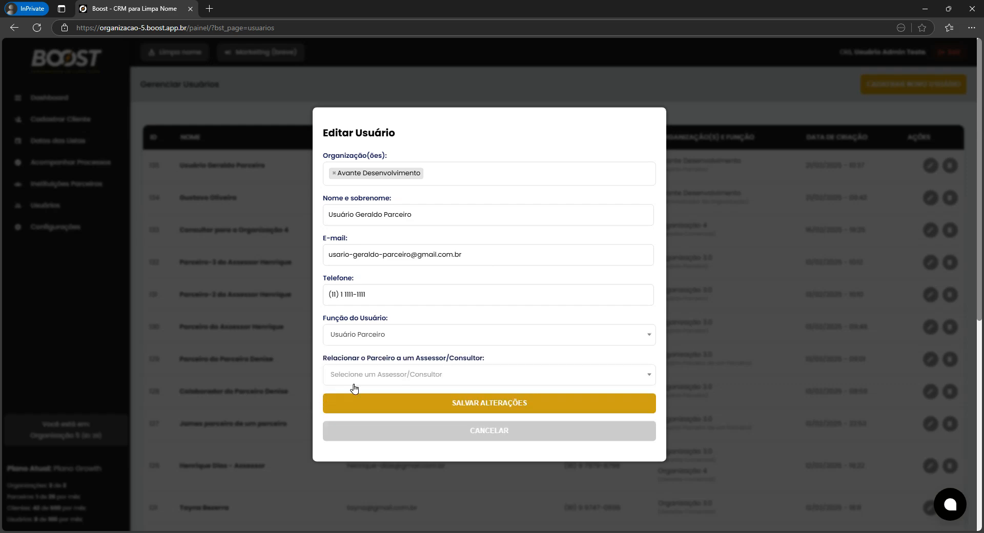
click(392, 340)
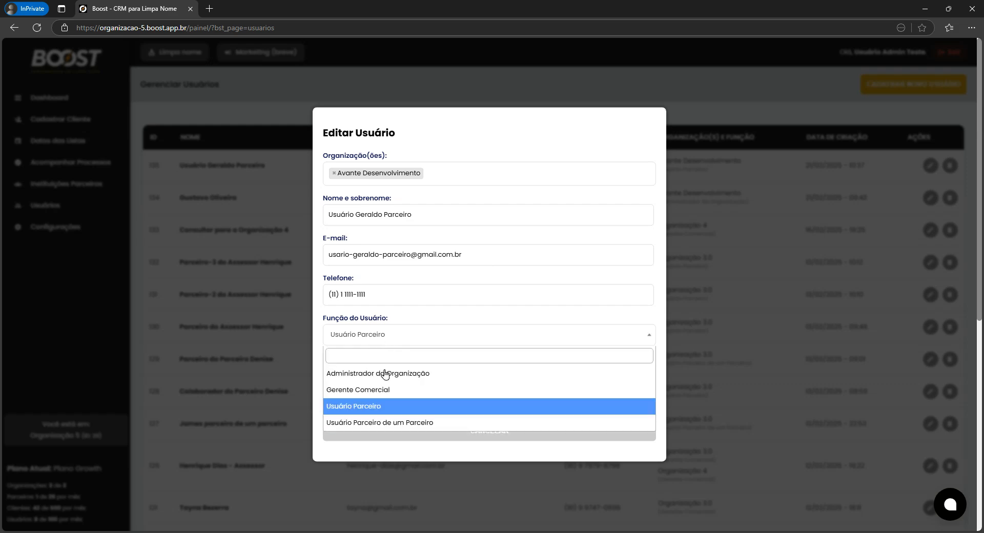
click(316, 373)
click(395, 431)
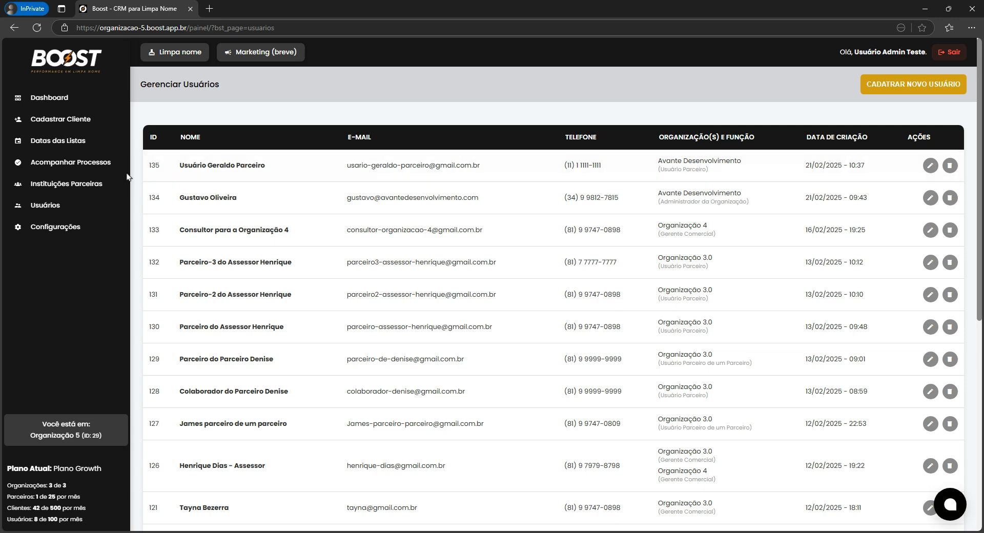
Open the Adicionar Parceiro form from the Instituições Parceiras page.
click(95, 185)
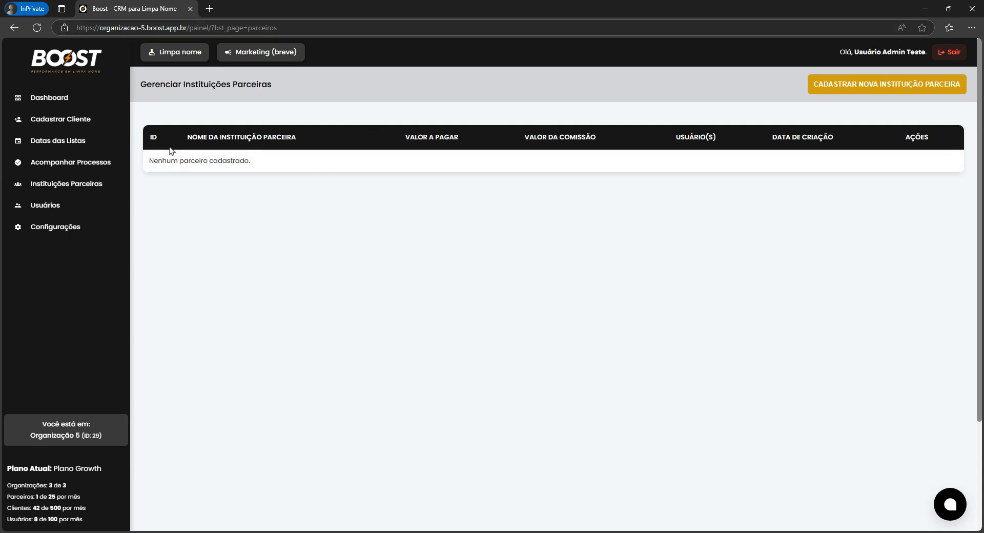
click(868, 90)
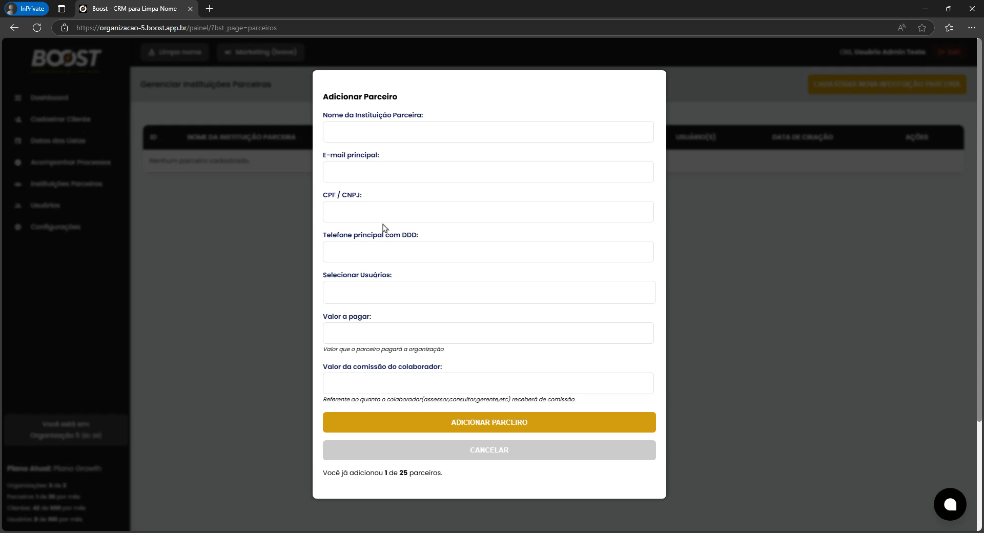
Enter the institution name in Nome da Instituição Parceira, correcting a typo along the way.
click(388, 138)
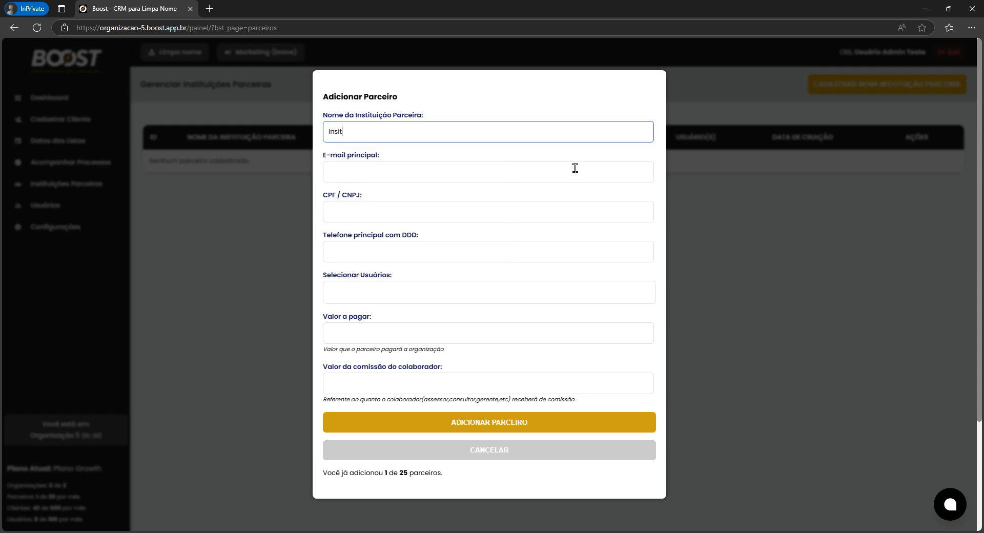
key(BackSpace)
key(BackSpace)
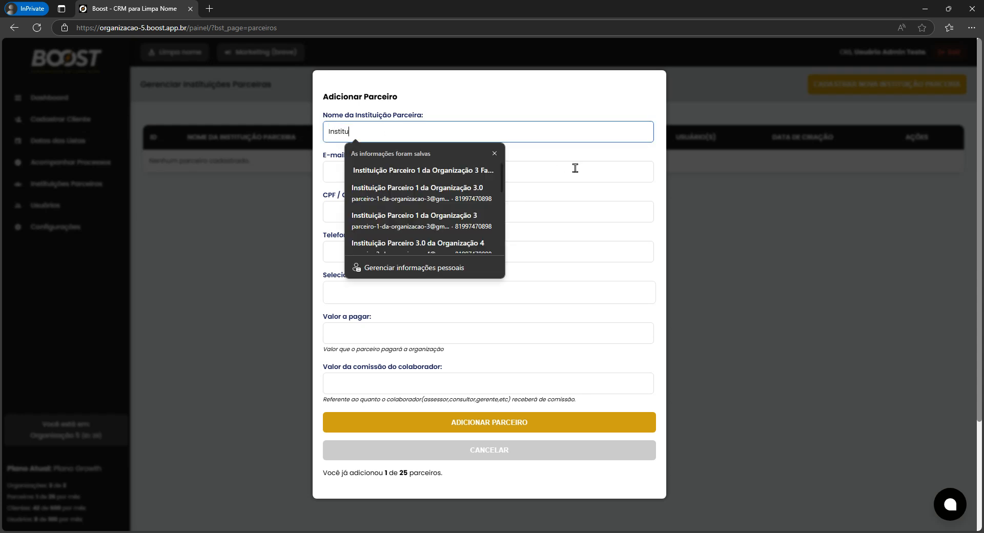
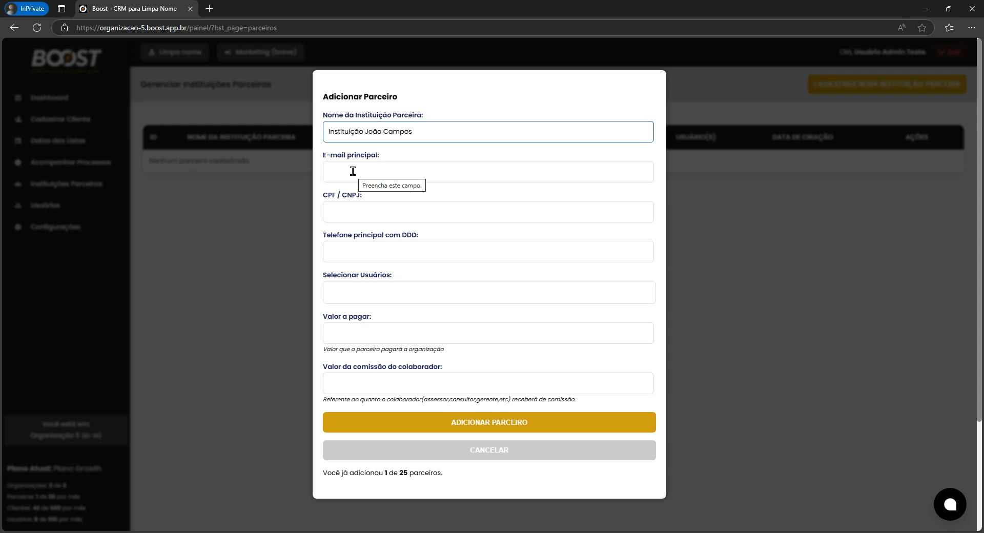
click(353, 172)
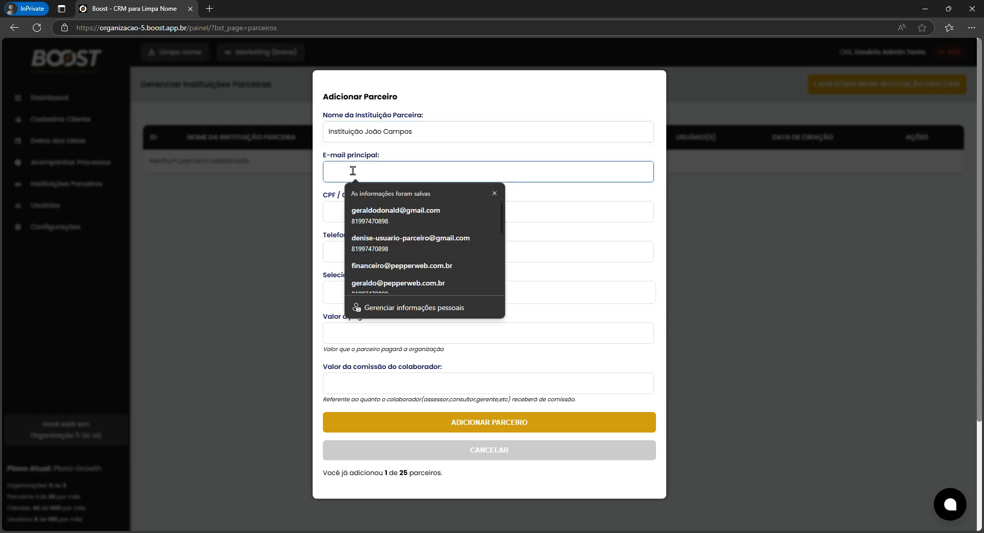
click(335, 207)
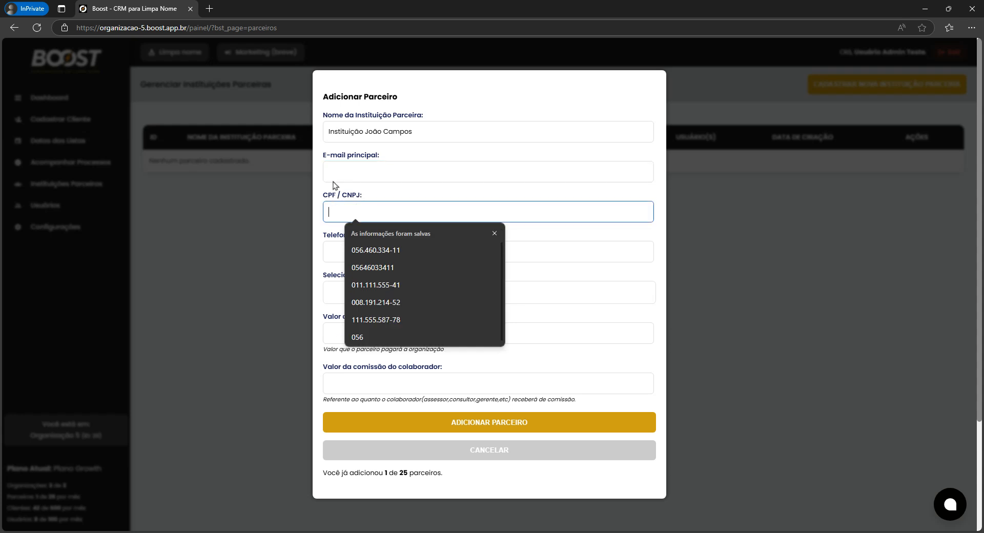
click(319, 147)
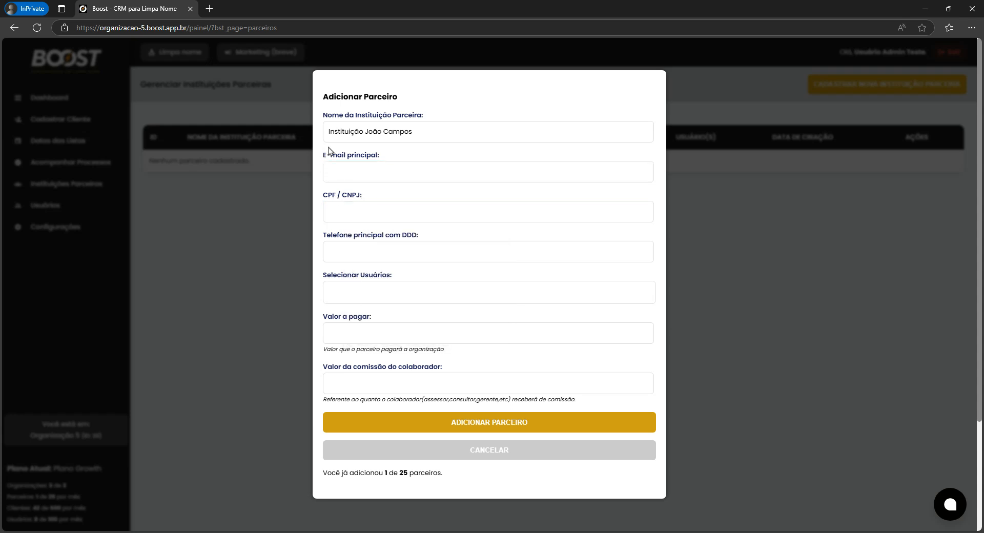
click(331, 170)
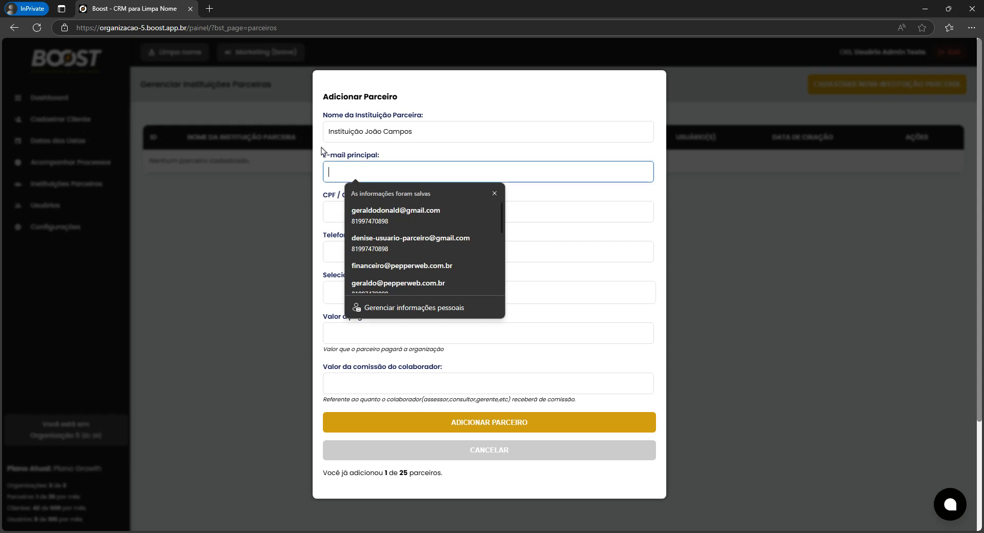
click(324, 151)
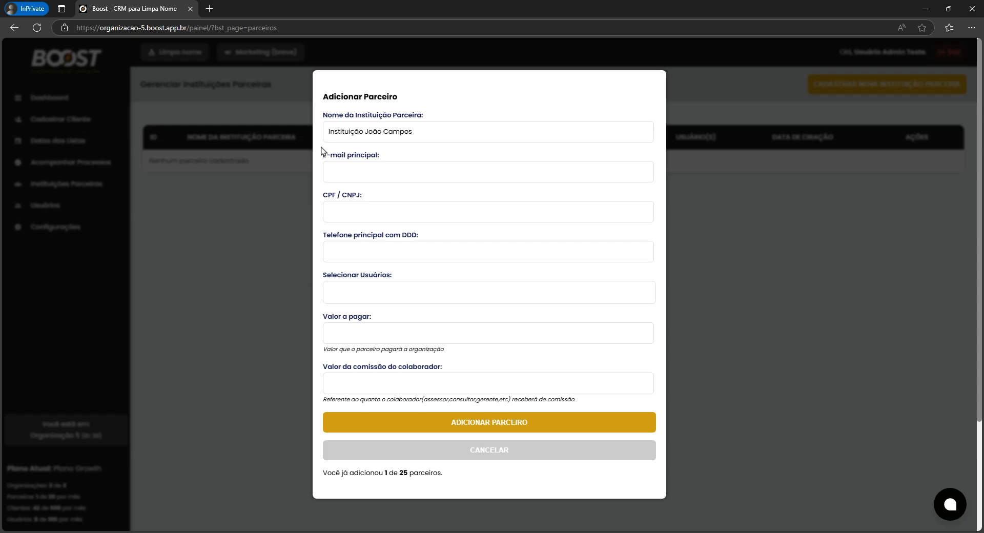
click(349, 168)
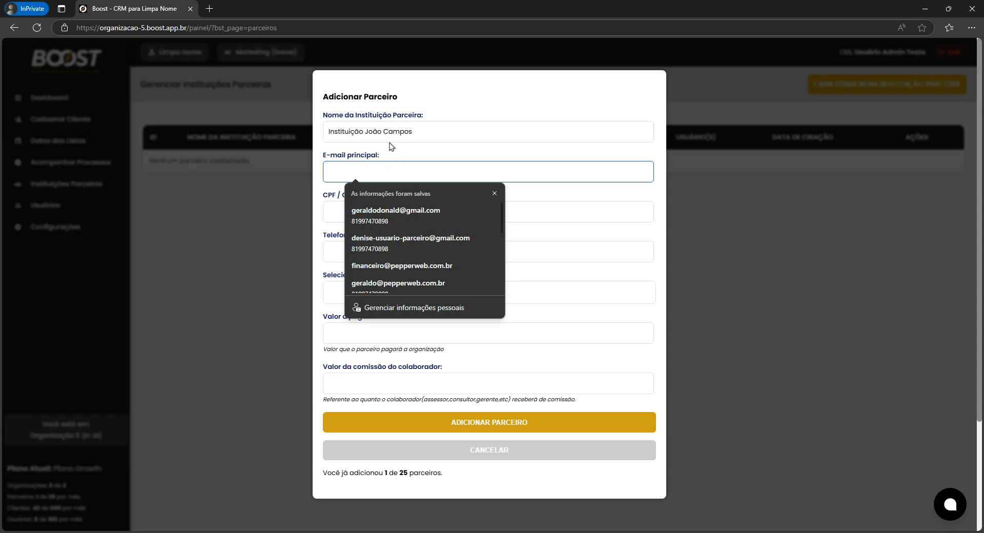
drag(323, 97, 399, 98)
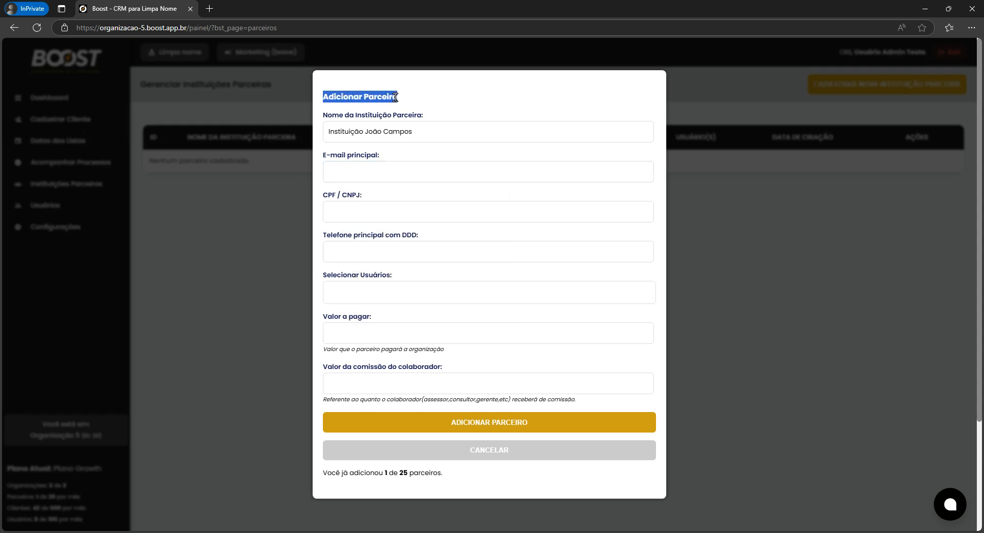
click(447, 115)
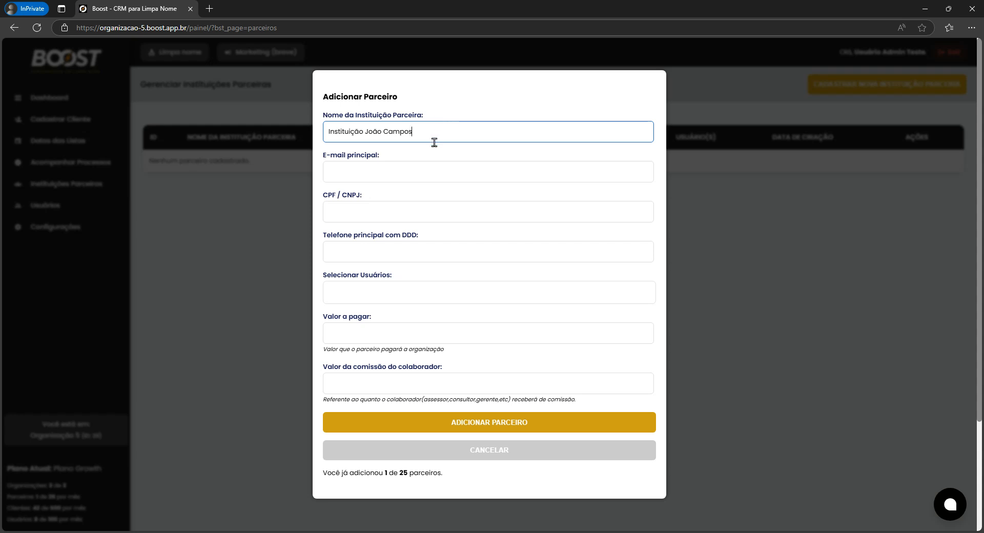
click(389, 175)
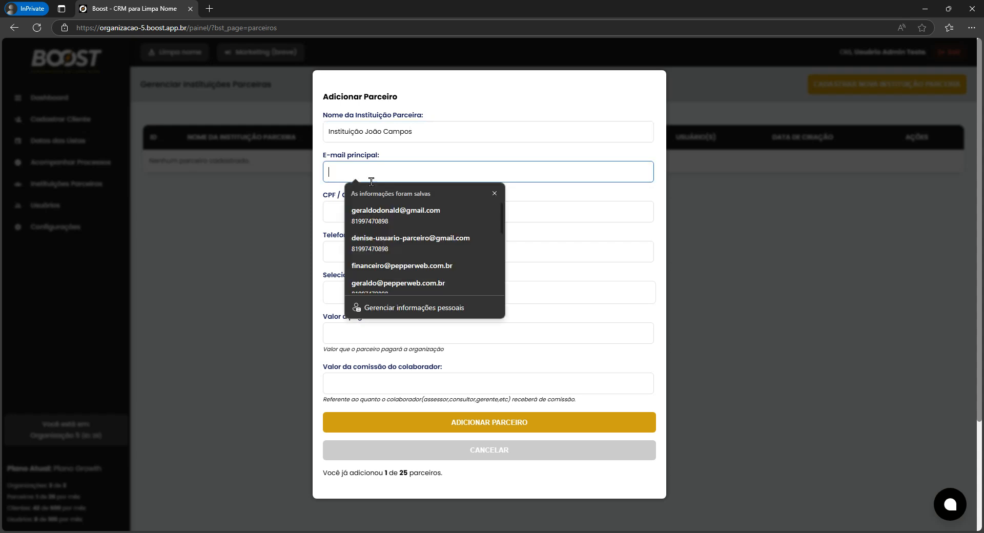
click(332, 212)
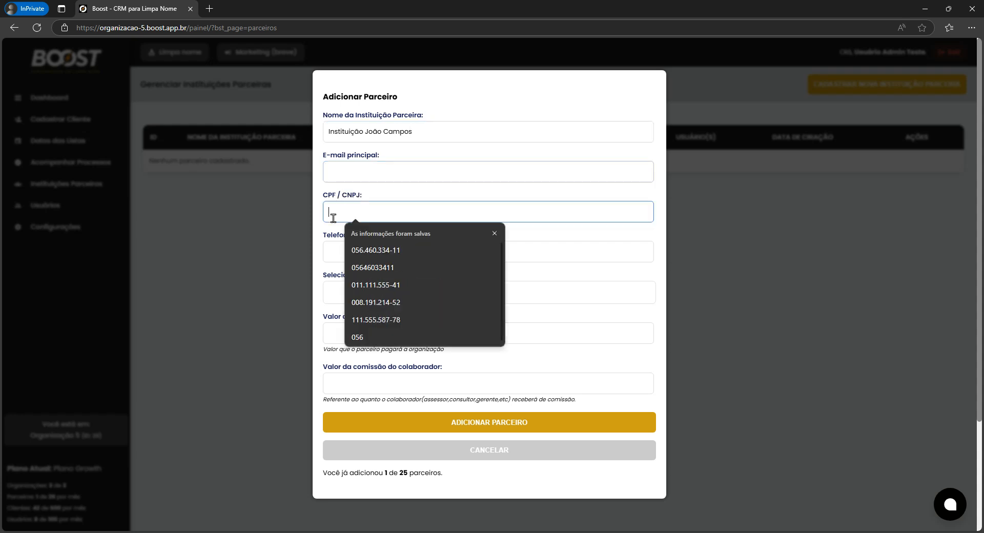
click(332, 250)
click(335, 292)
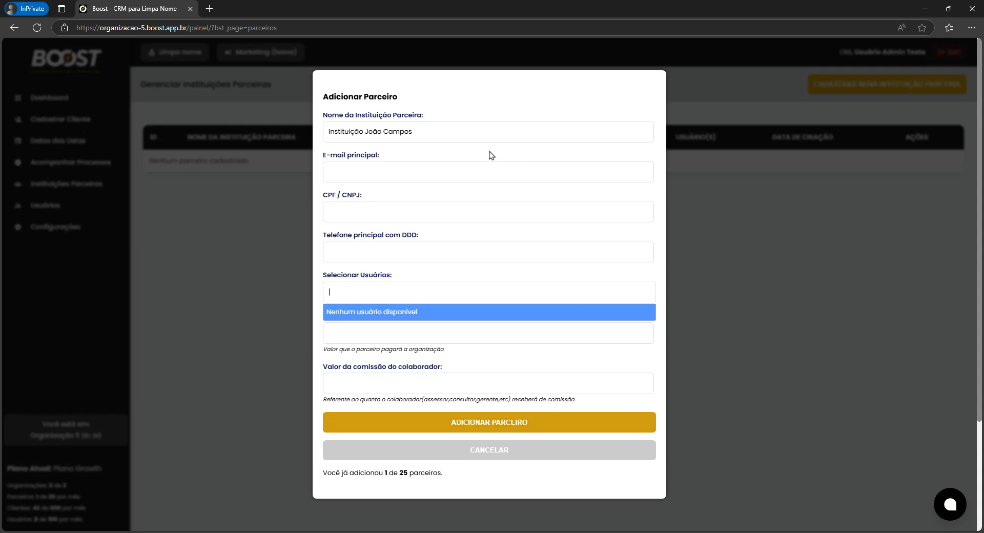
click(499, 97)
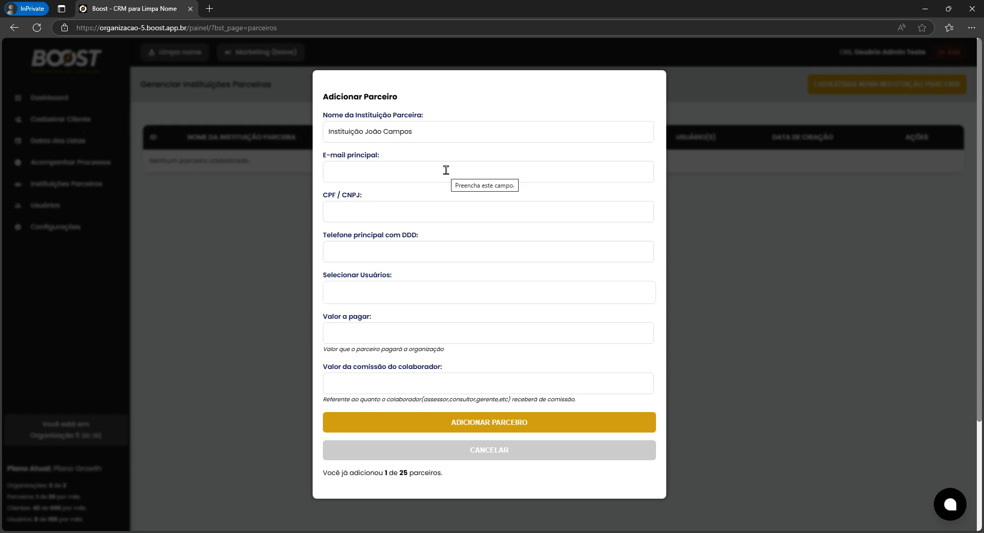
click(446, 170)
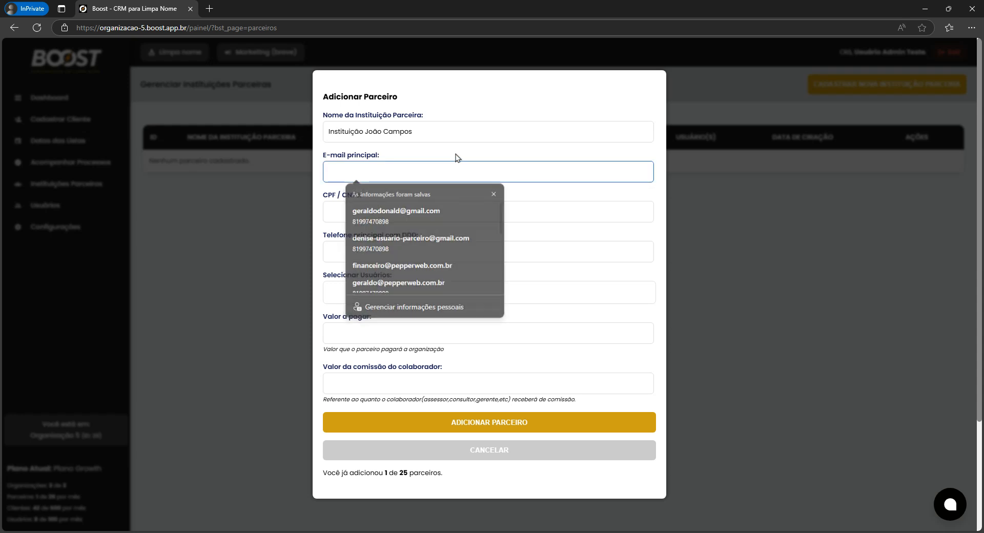
click(455, 168)
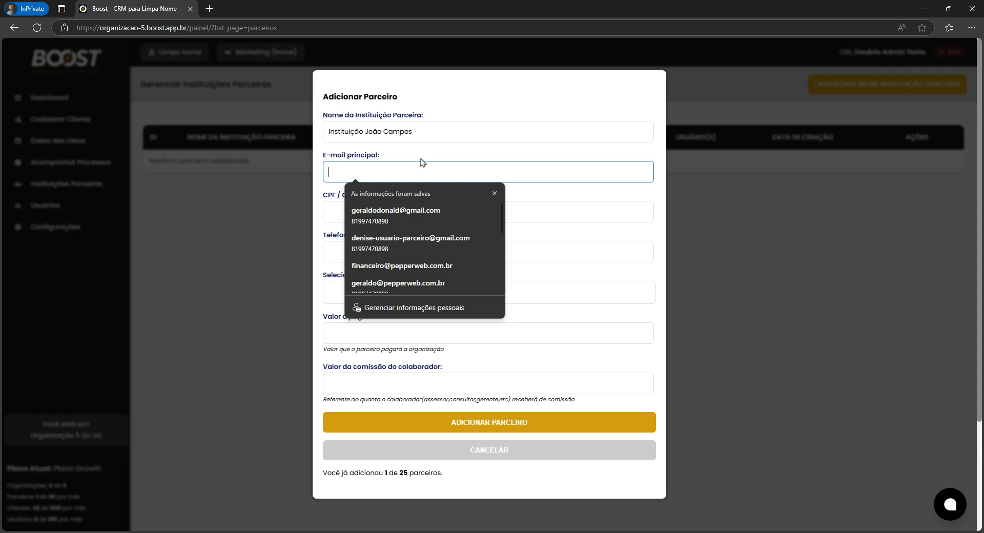
Type the partner's main e-mail address, fixing typos and its domain ending.
click(338, 207)
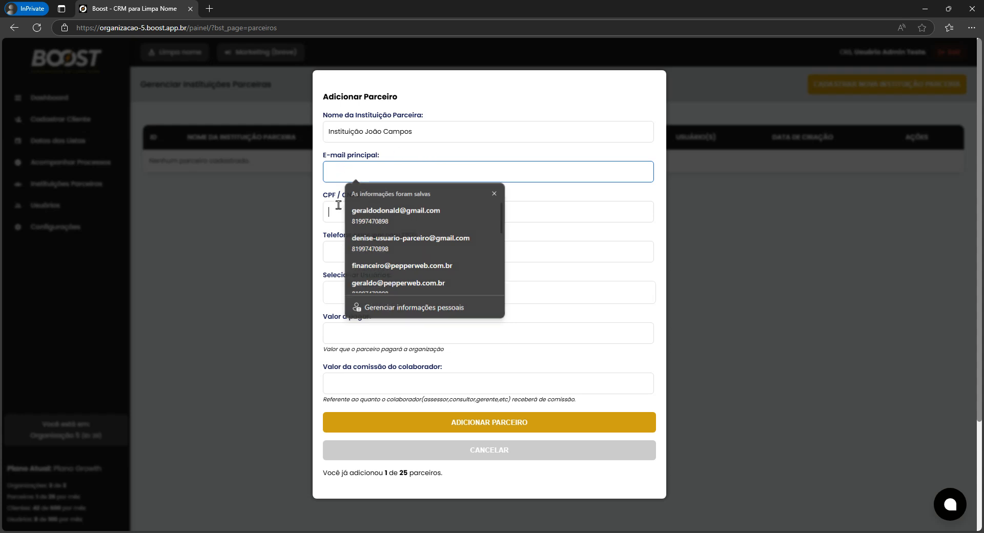
click(333, 171)
key(Escape)
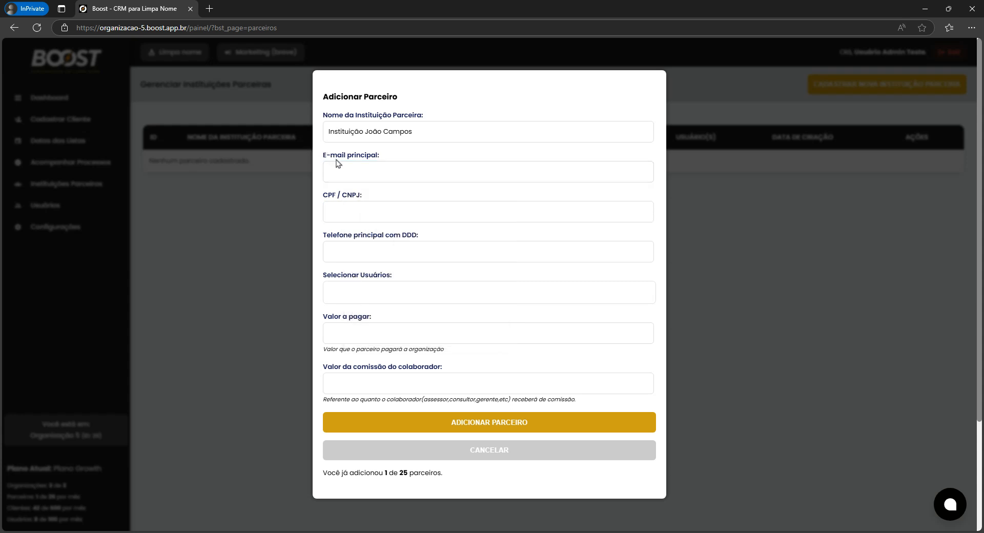
click(342, 170)
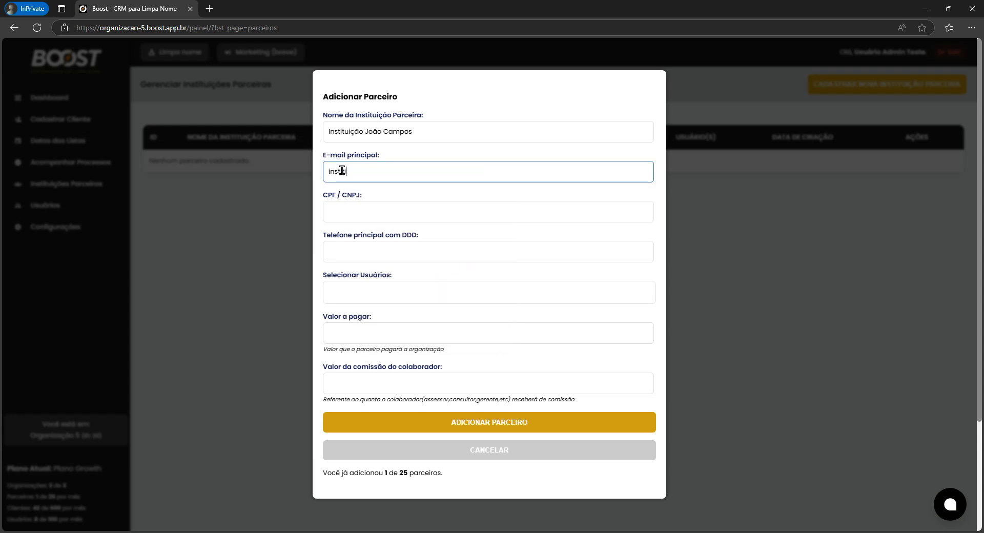
key(Return)
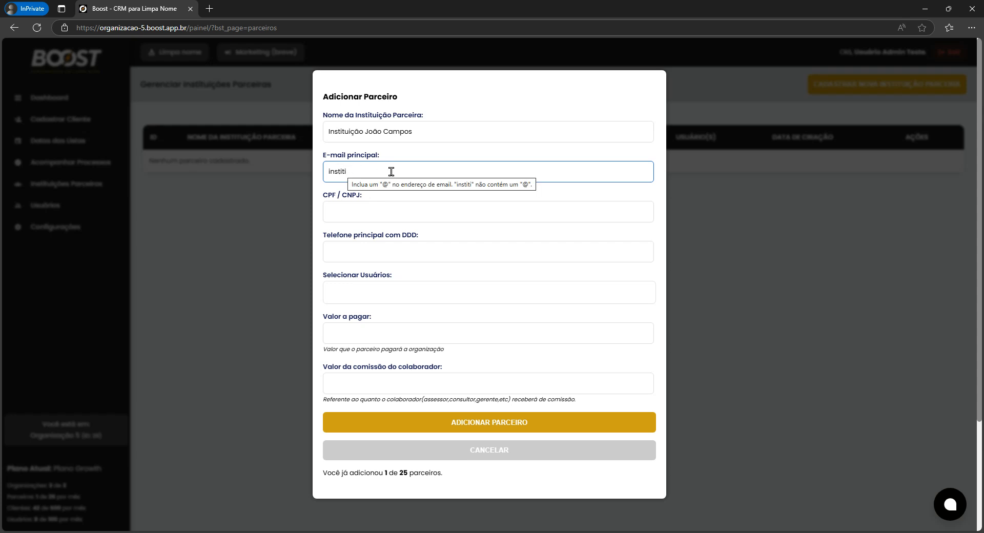
key(BackSpace)
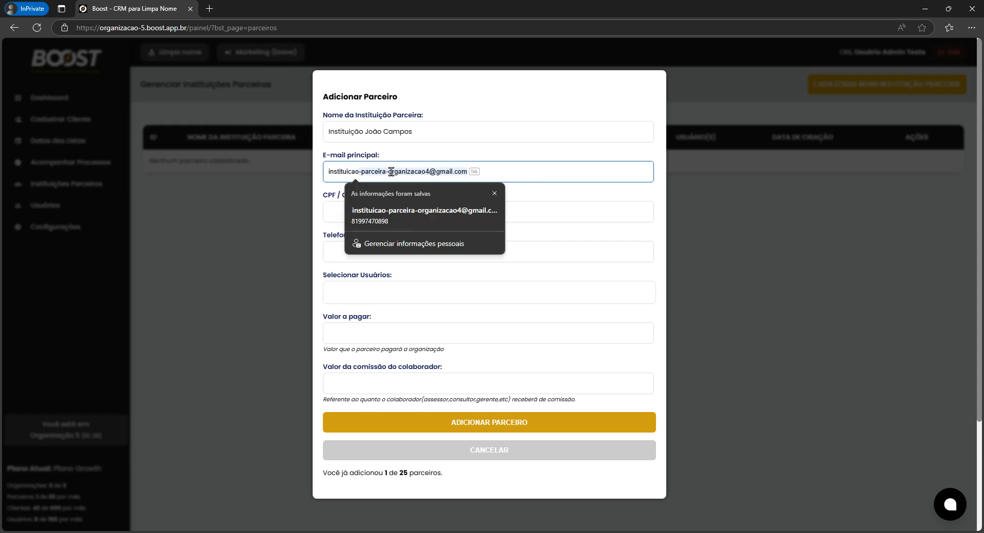
key(BackSpace)
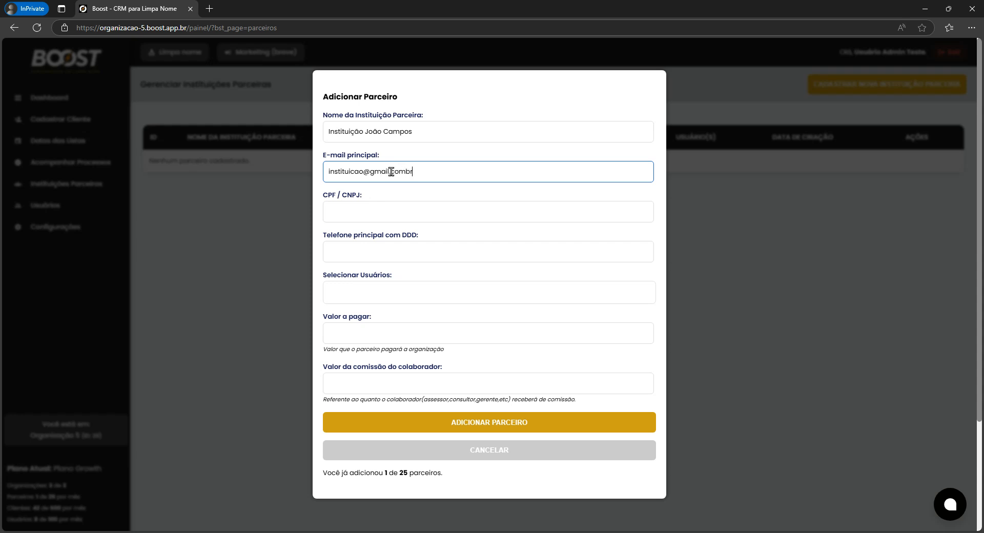
click(406, 172)
drag(392, 172, 421, 172)
Fill the CPF / CNPJ field with a saved value.
click(387, 205)
click(380, 250)
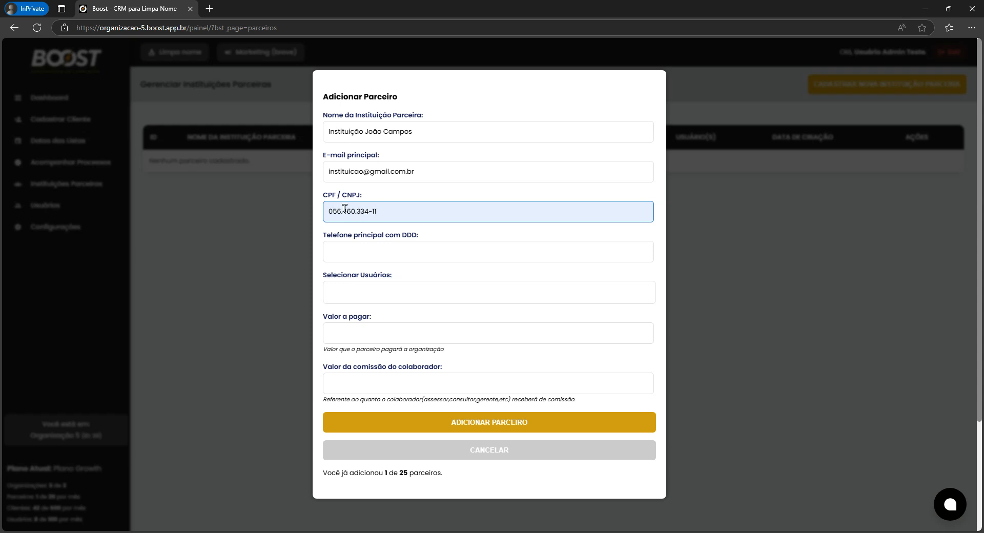
drag(329, 211, 375, 212)
click(368, 200)
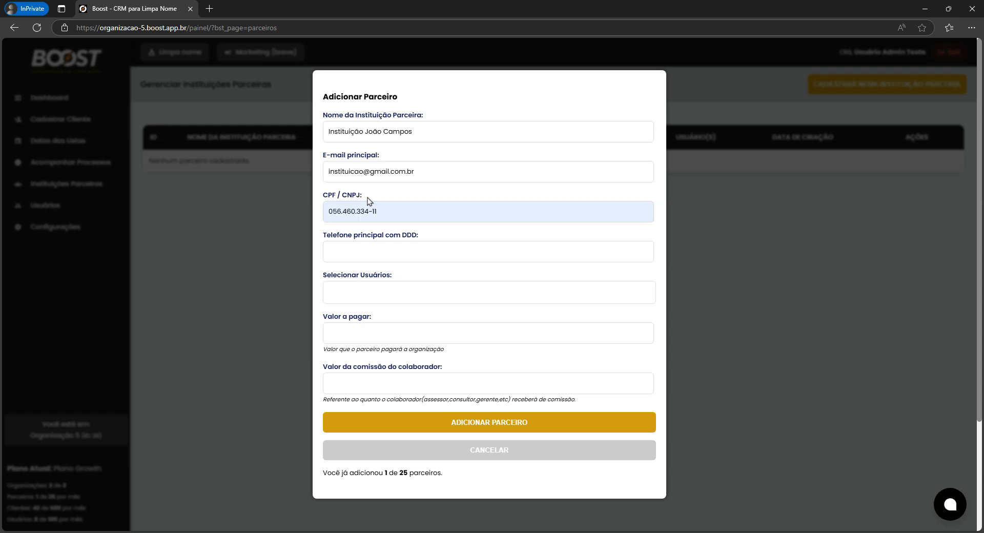
Enter the main phone number with area code 11, then open Selecionar Usuários.
click(373, 245)
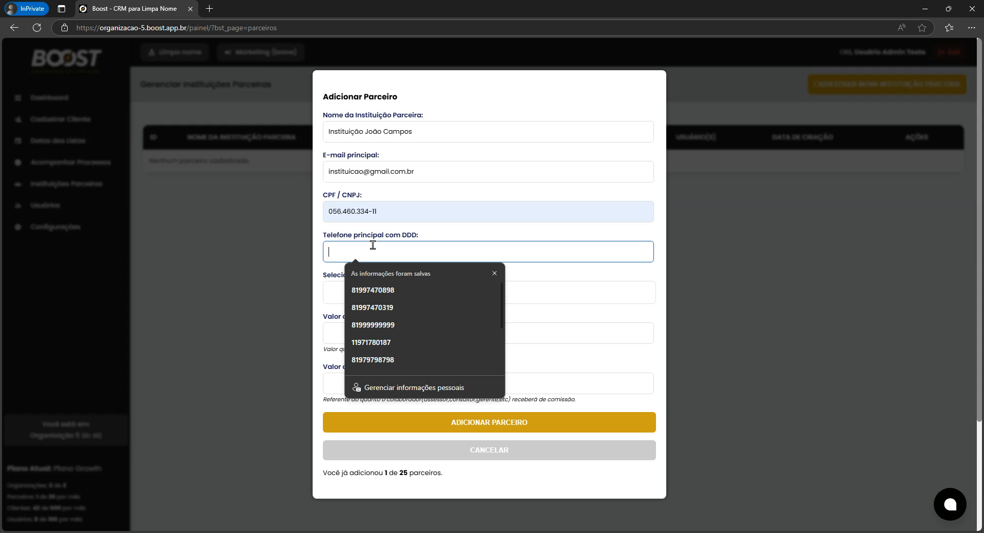
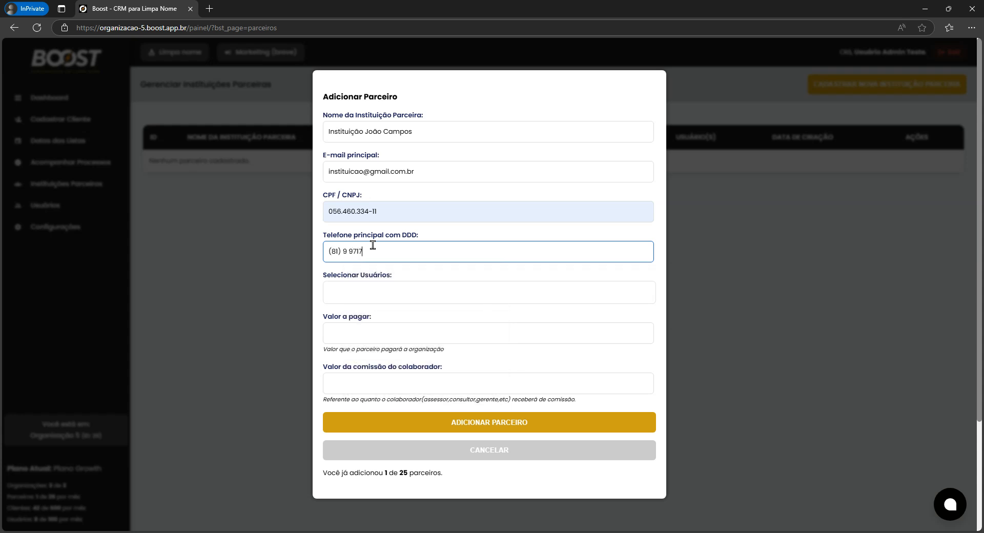
drag(330, 252, 349, 251)
text(11)
click(345, 291)
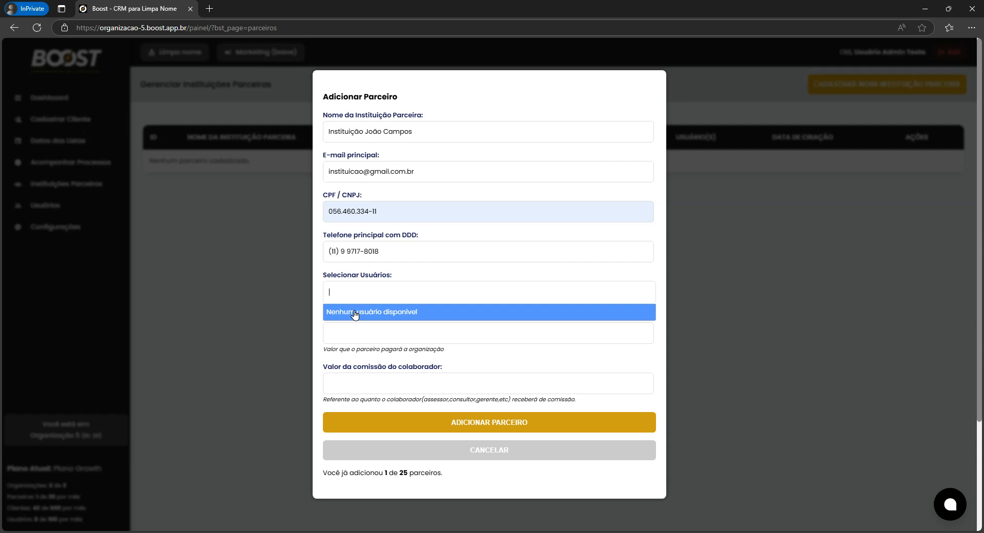
Discard the add-partner form and review Organização 5's 'Nenhum usuário vinculado' note in Organizações.
click(422, 453)
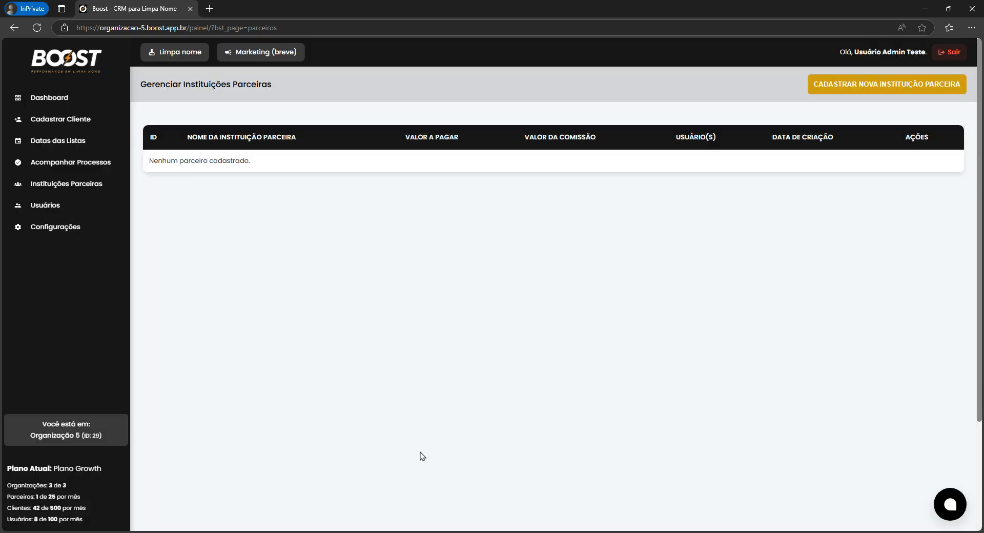
click(76, 435)
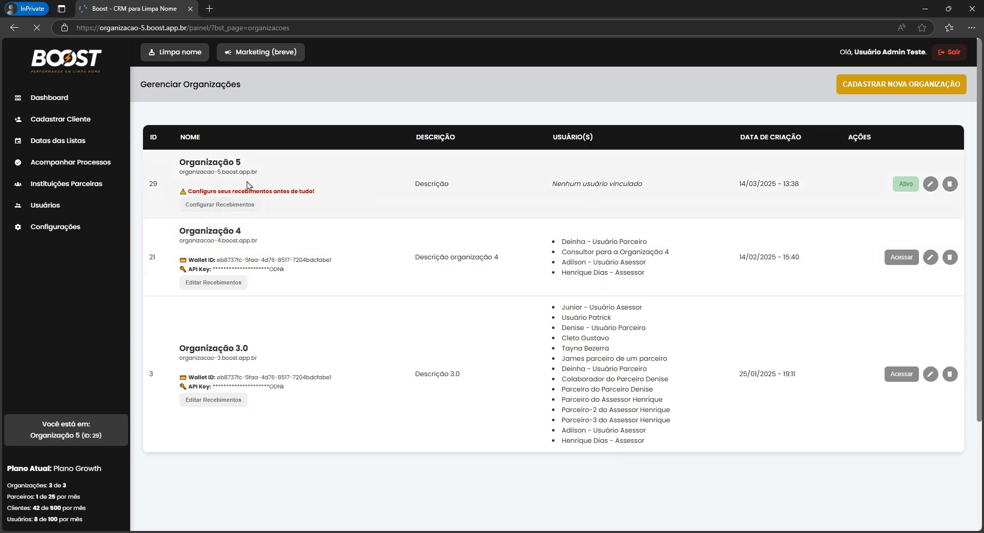
double_click(563, 184)
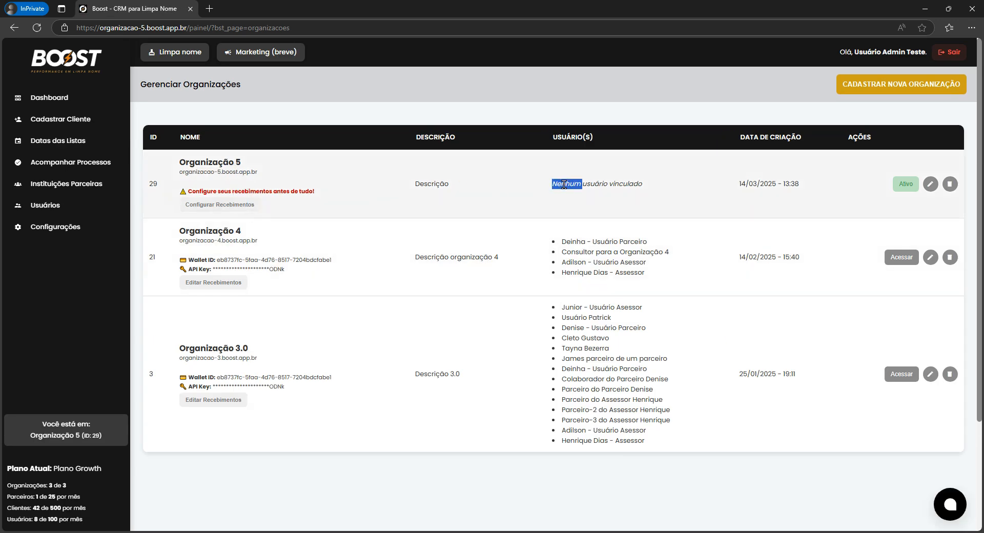
drag(563, 185, 641, 185)
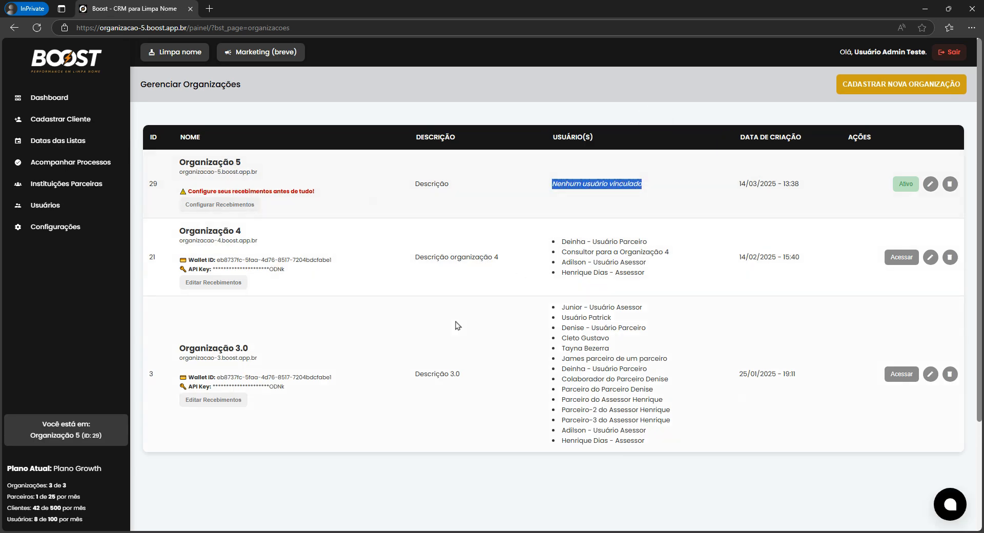
Enter Organização 3.0 and scroll through its partner institutions table.
click(902, 374)
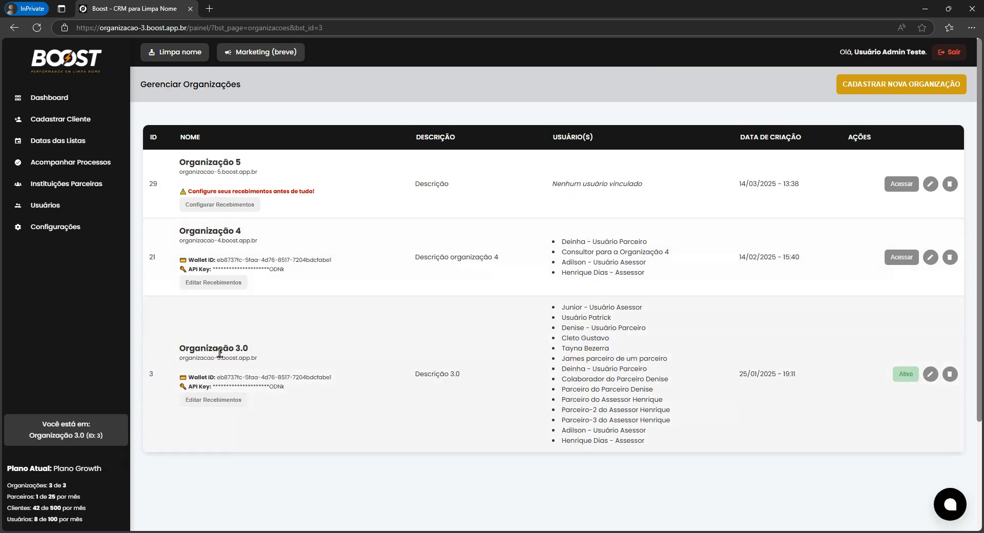
click(77, 184)
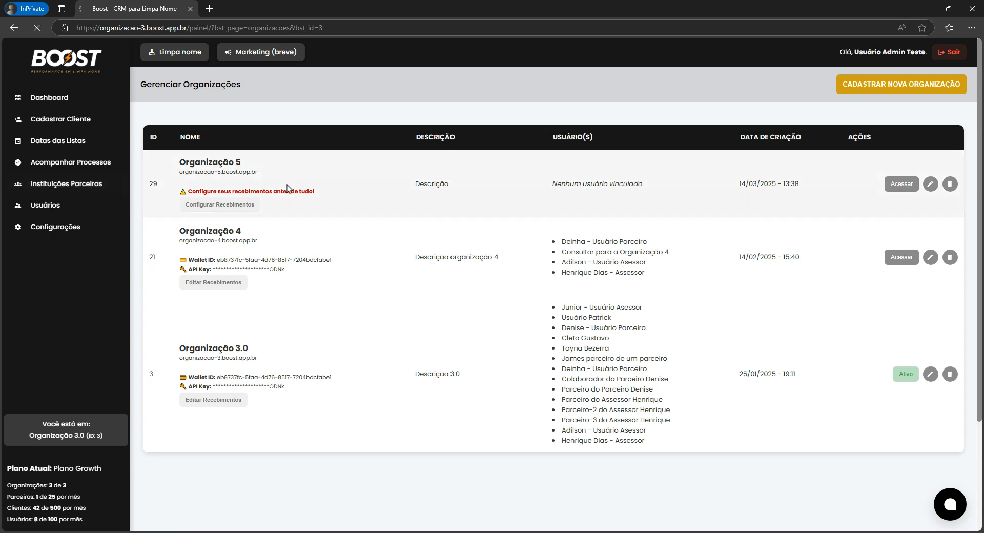
scroll(319, 180, down, 3)
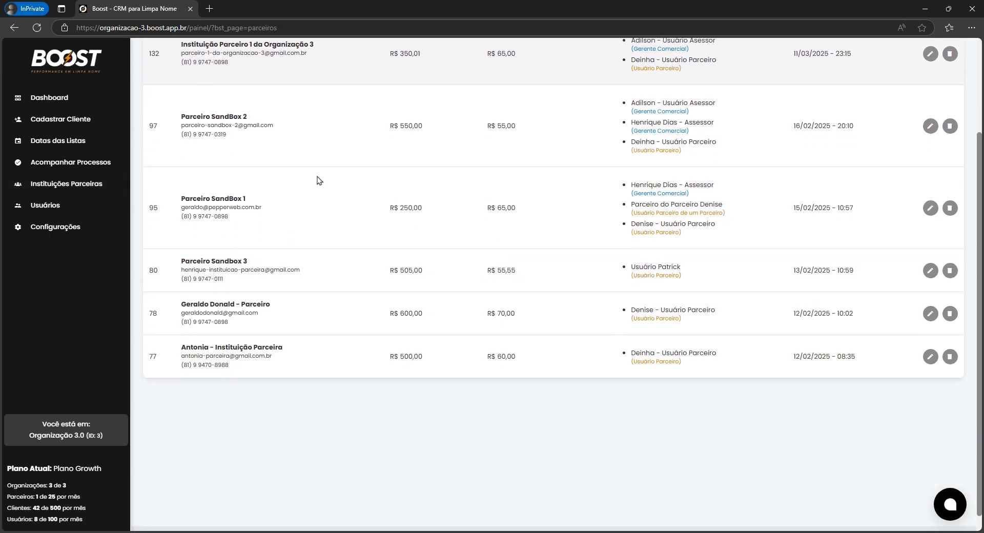
scroll(318, 200, up, 3)
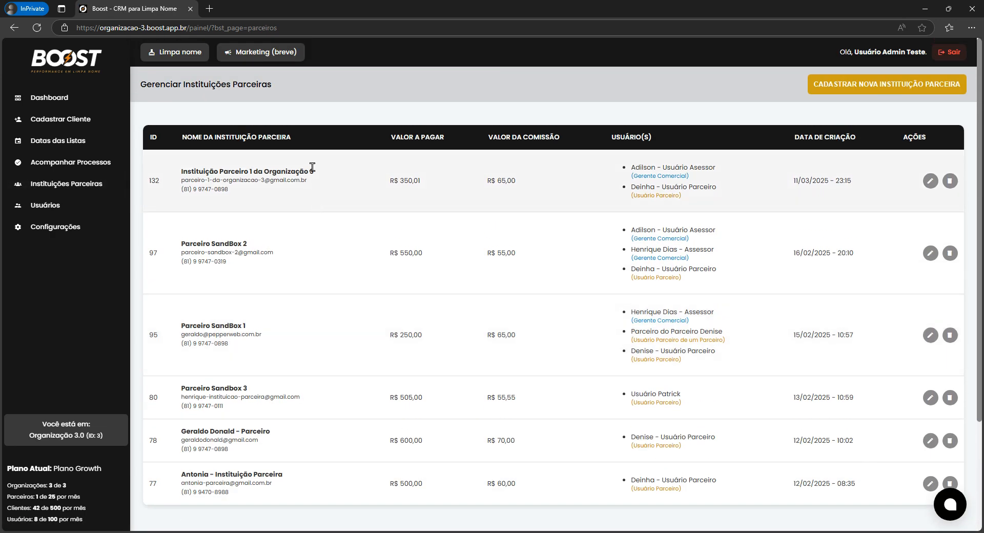
scroll(315, 174, down, 2)
scroll(314, 182, up, 2)
Open a new Adicionar Parceiro form and focus the institution name field.
click(853, 84)
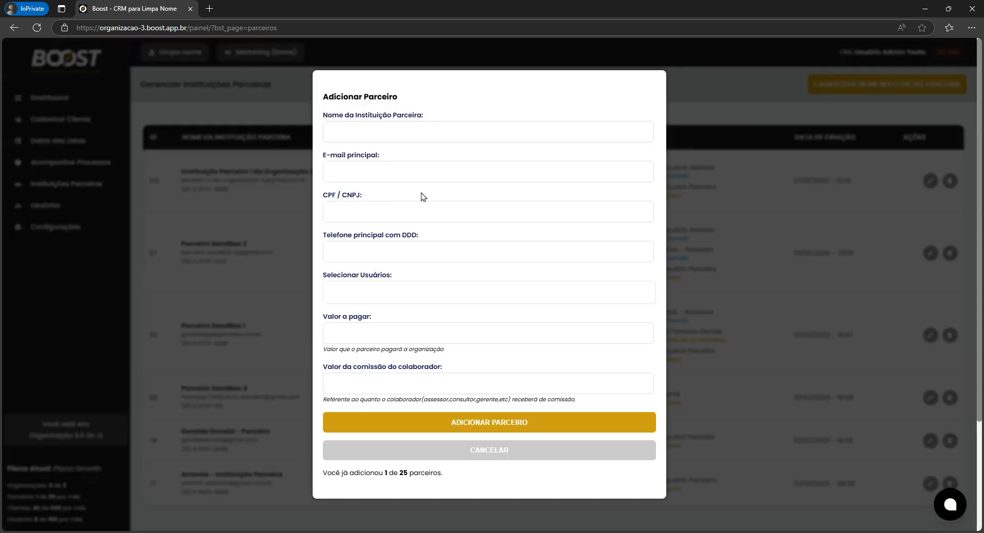
click(361, 133)
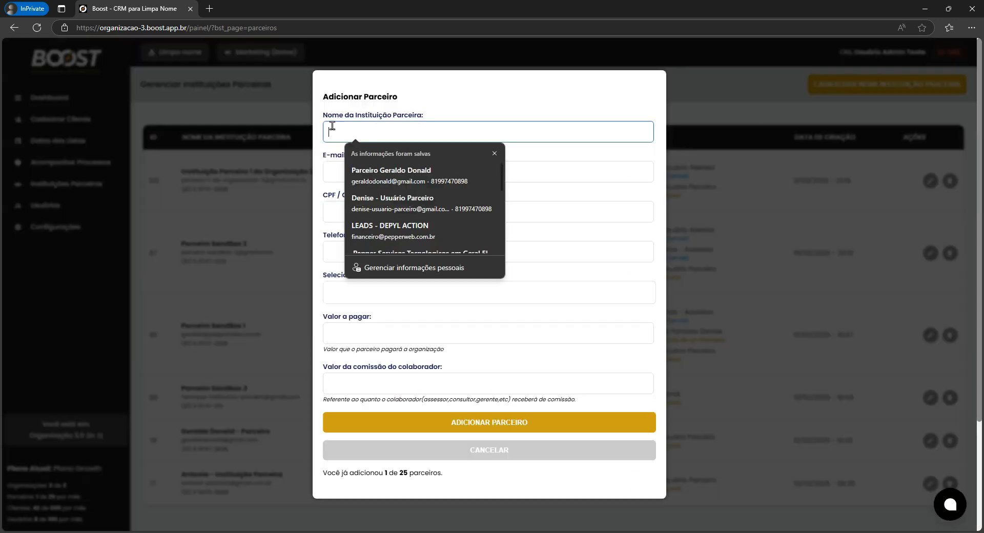
click(346, 114)
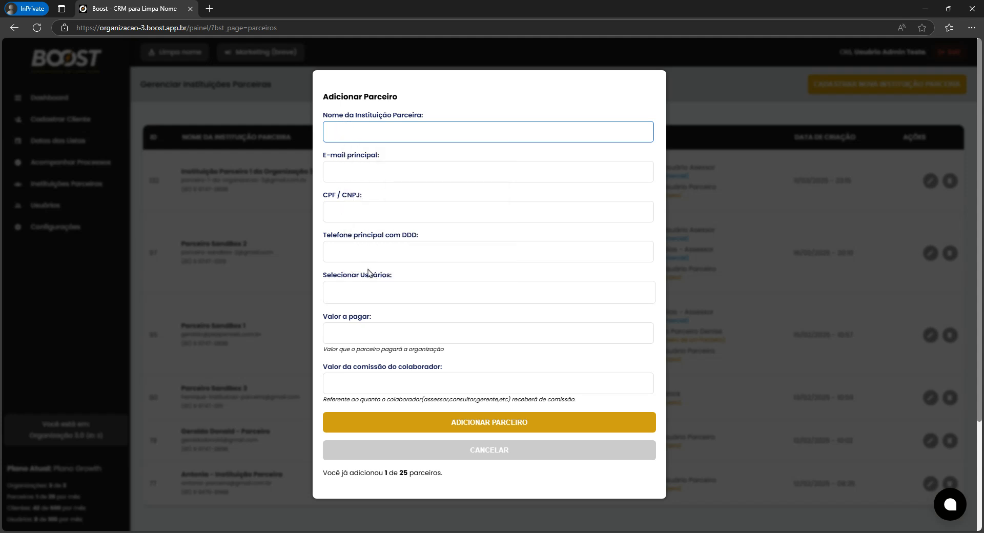
Scroll through the Selecionar Usuários list, then close it and focus Valor a pagar.
click(369, 288)
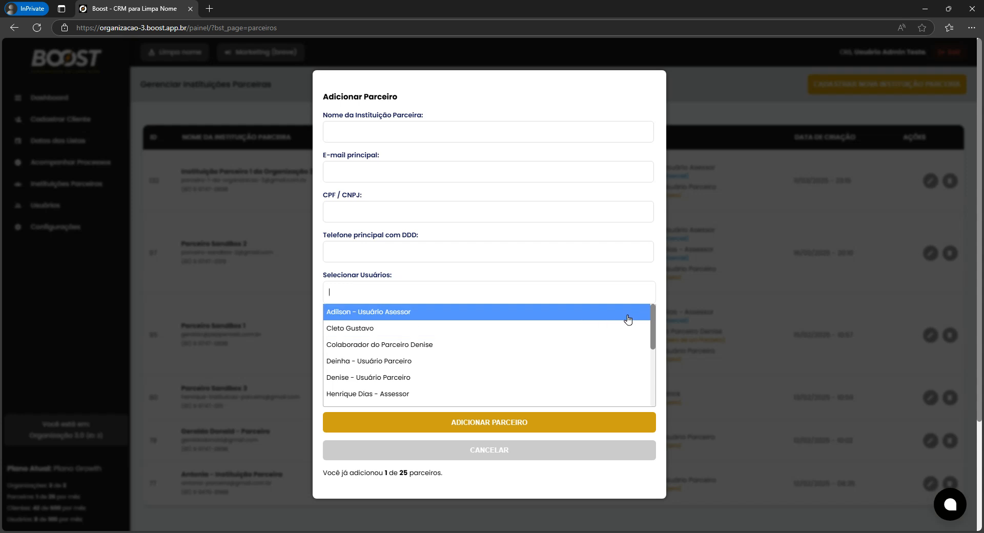
drag(651, 319, 651, 354)
scroll(651, 353, down, 3)
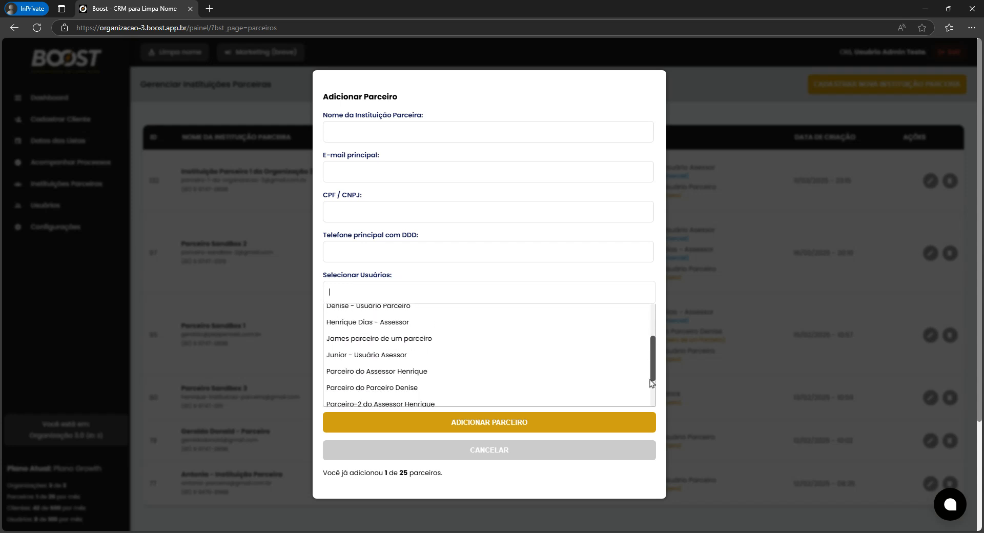
scroll(652, 318, up, 2)
scroll(654, 313, up, 4)
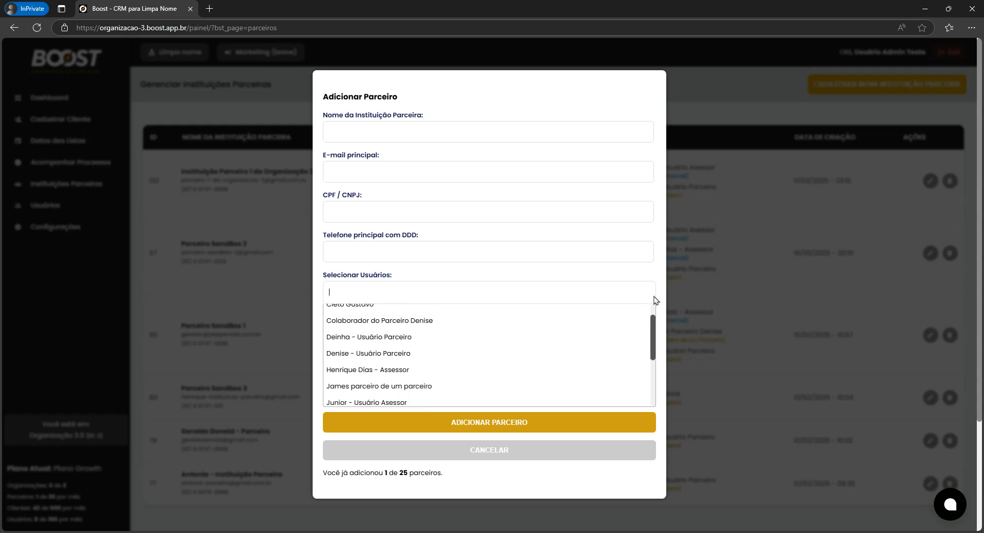
click(572, 270)
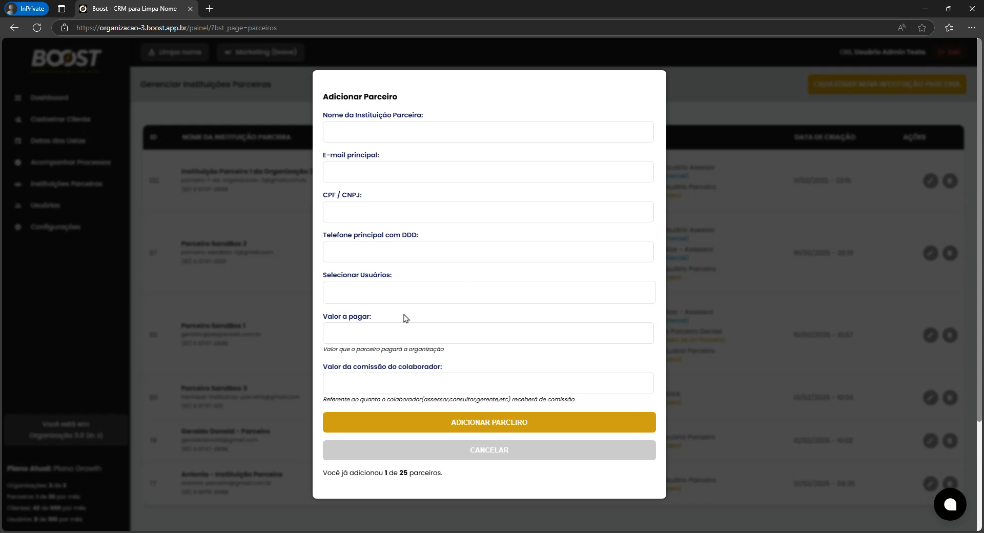
click(389, 329)
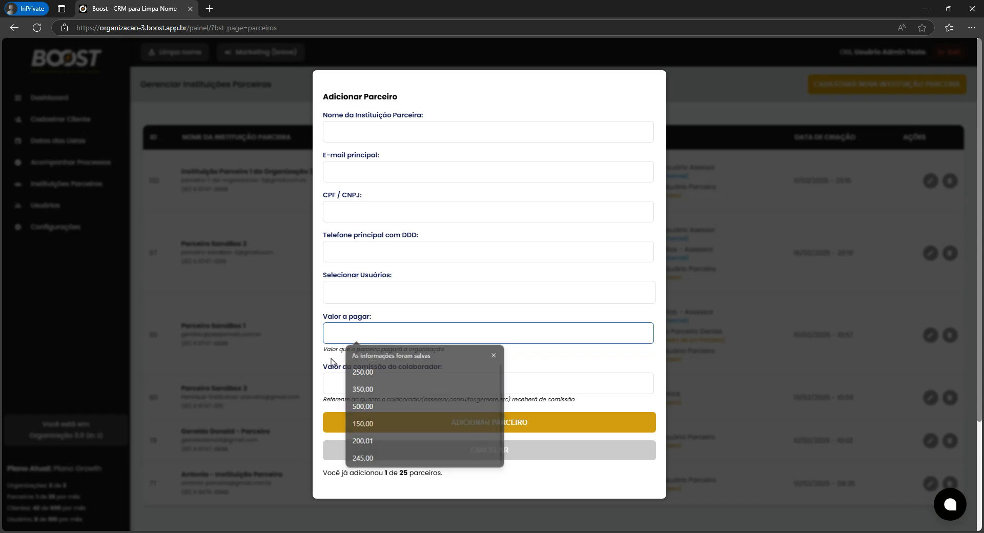
Look over the collaborator commission field and its note on collaborator roles.
click(335, 383)
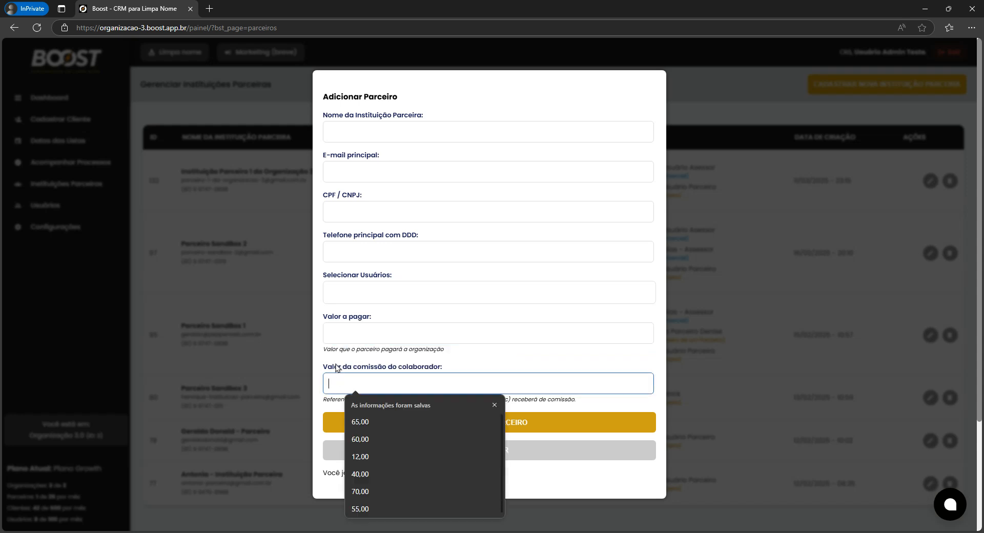
click(336, 359)
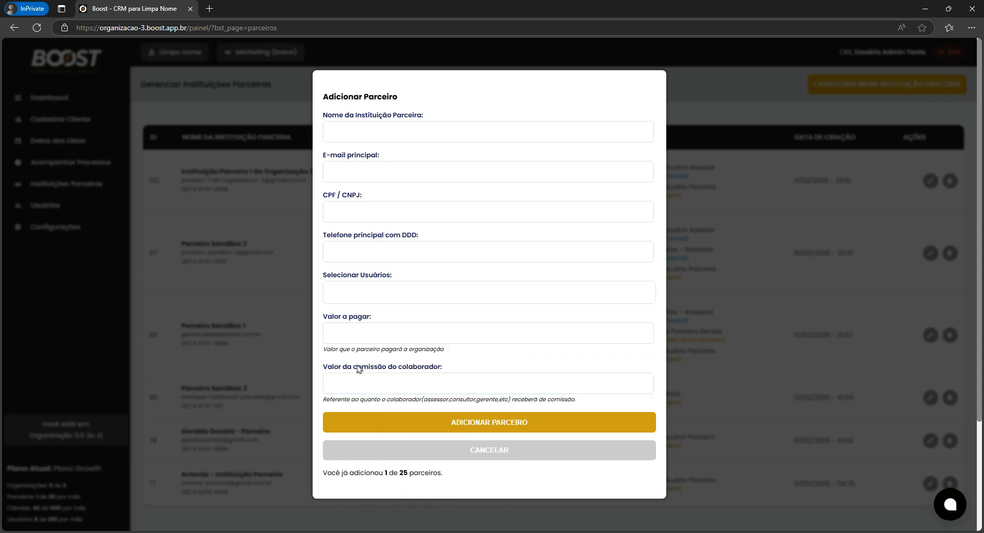
click(397, 368)
drag(398, 368, 442, 369)
drag(423, 400, 498, 400)
click(373, 383)
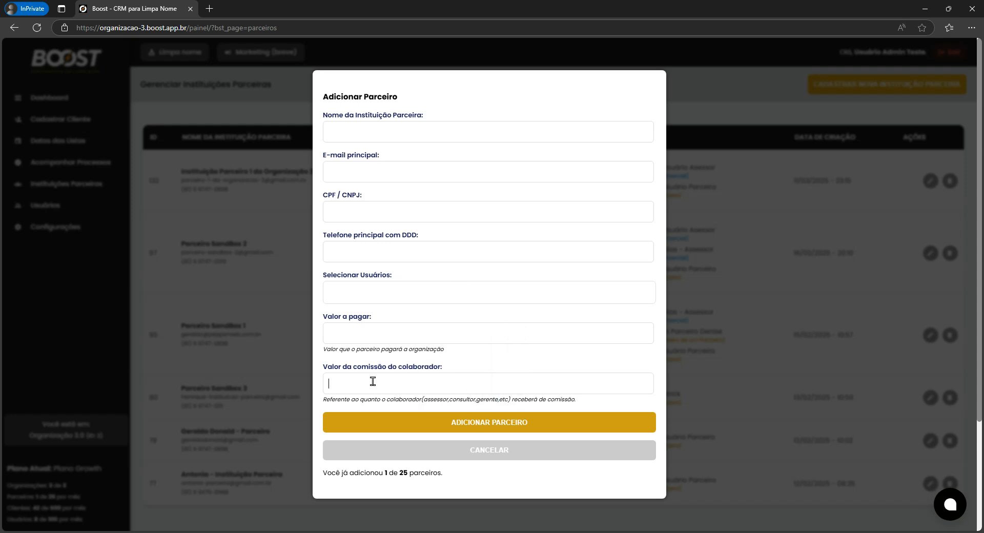
Enter 300,00 as Valor a pagar and 50 as the collaborator commission.
click(330, 332)
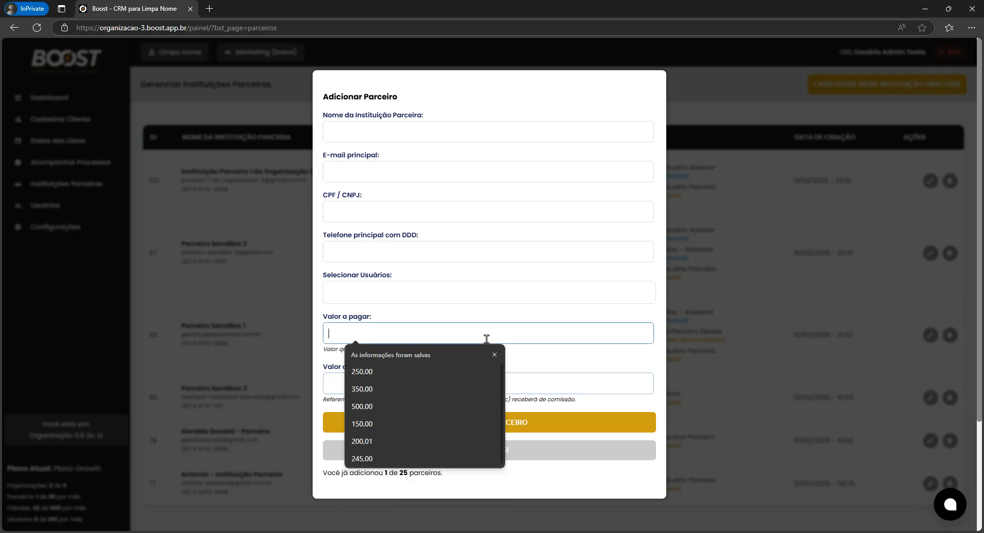
text(3,0000)
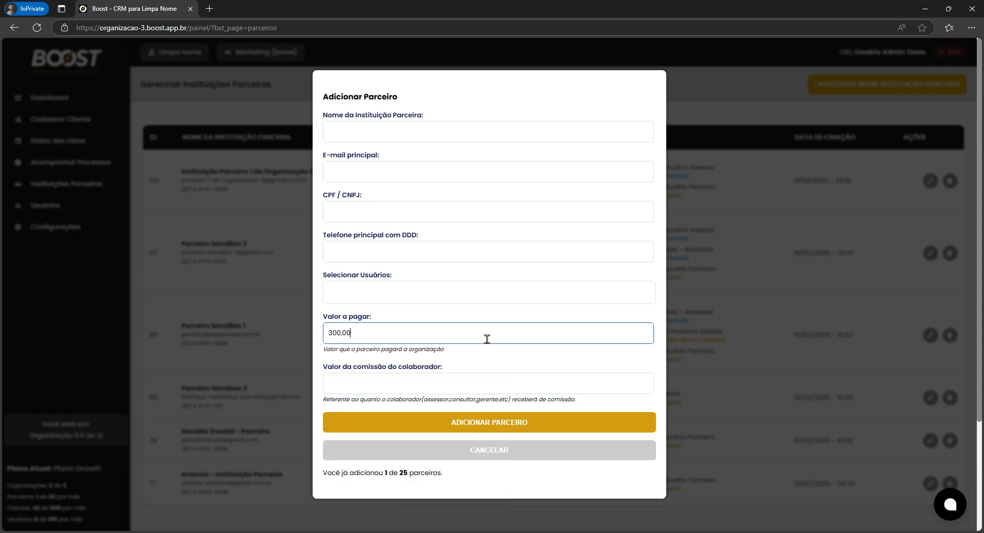
click(427, 391)
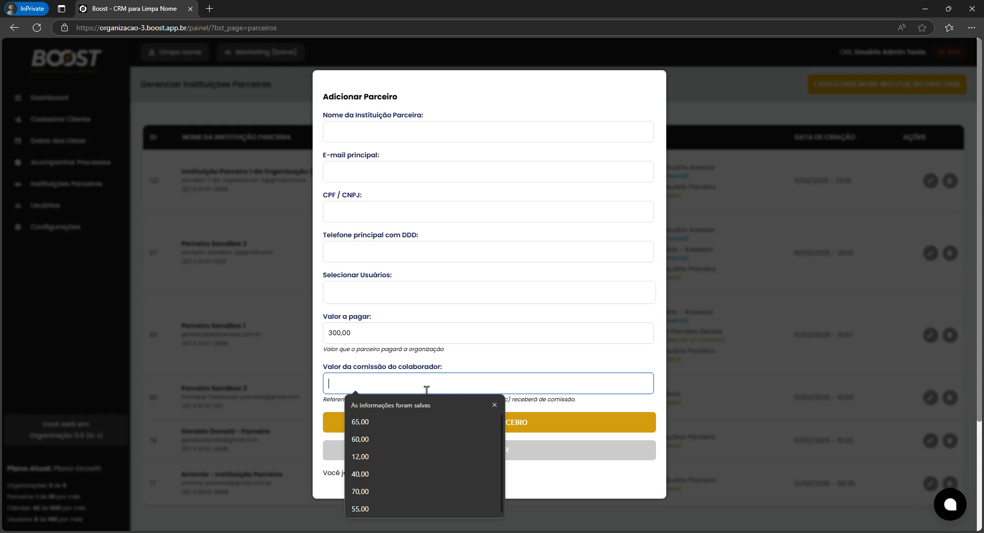
text(50)
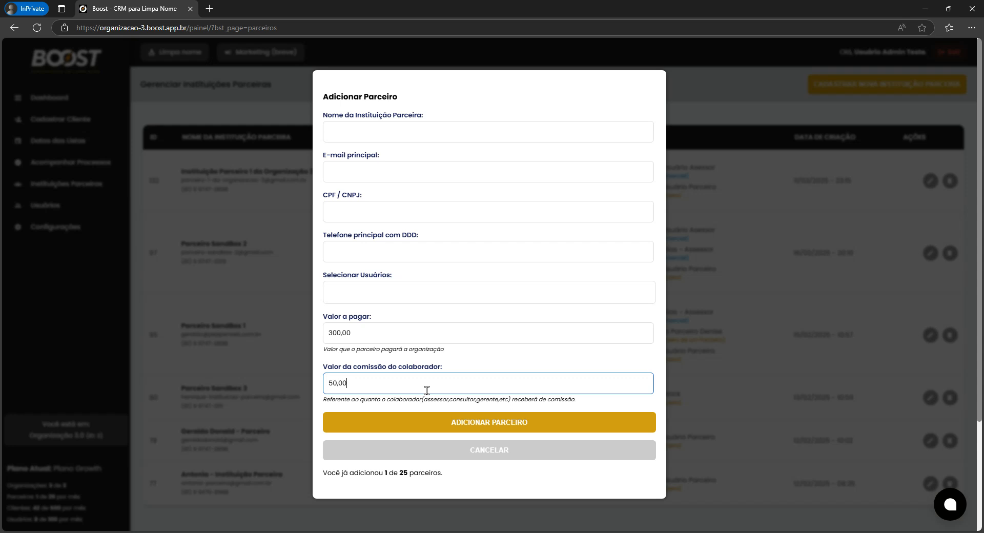
Check the 300,00 and 50,00 amounts, then cancel the new partner.
double_click(343, 333)
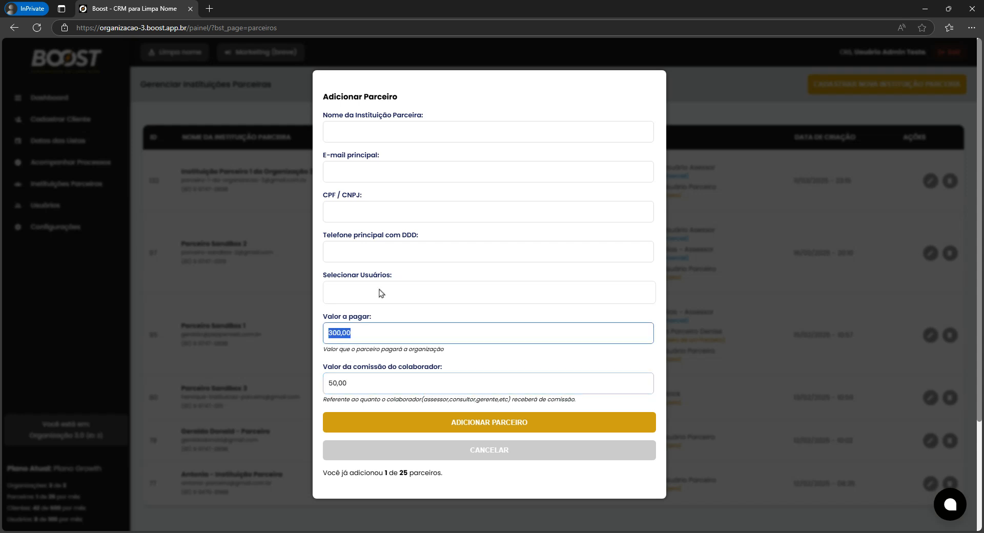
click(336, 334)
double_click(336, 335)
double_click(341, 383)
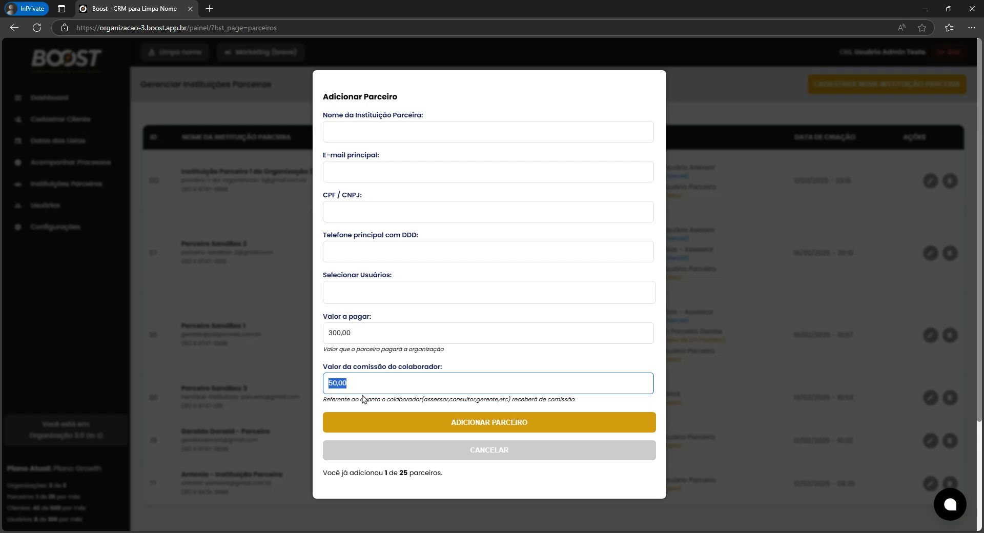
click(382, 448)
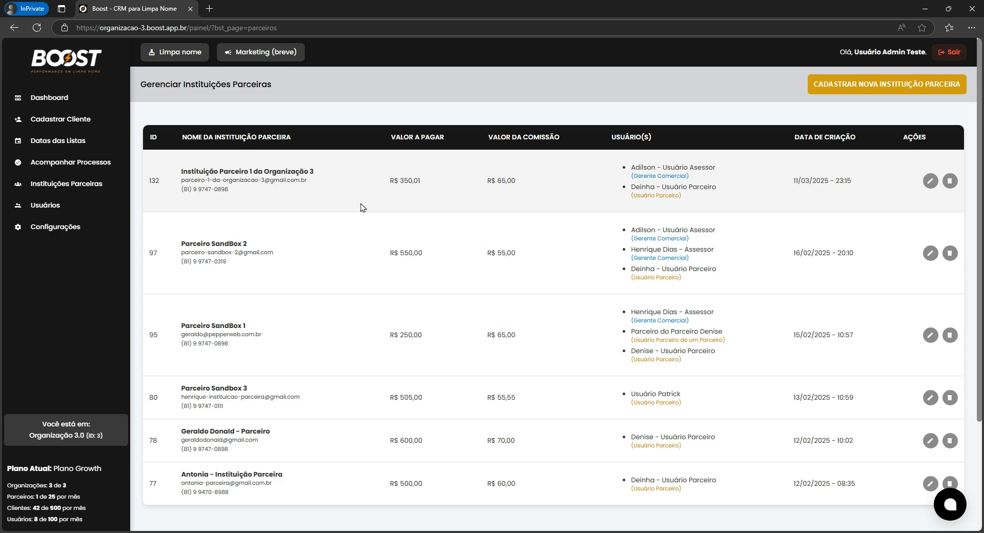
Open partner 132 for editing, view its Informações Gerais, then close and reopen it.
click(925, 183)
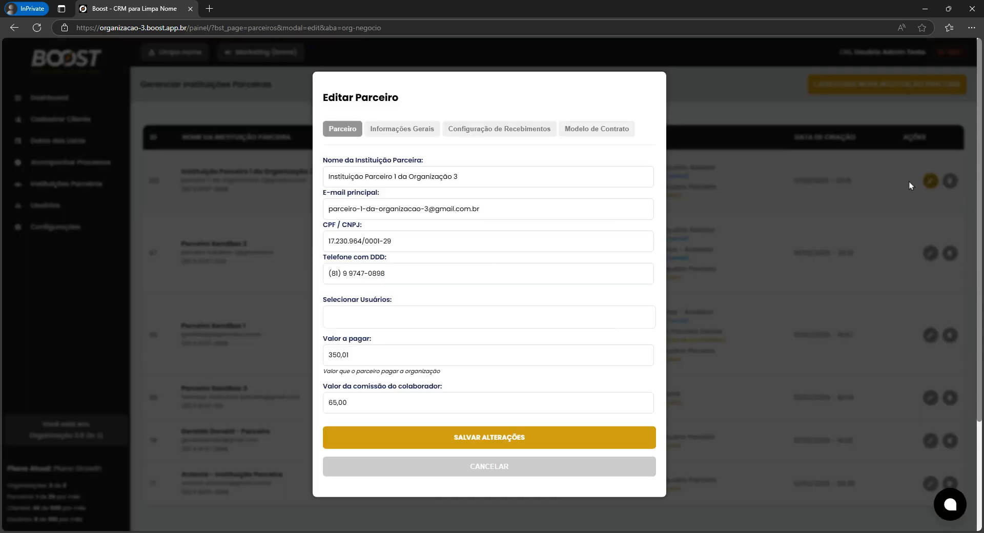
click(384, 132)
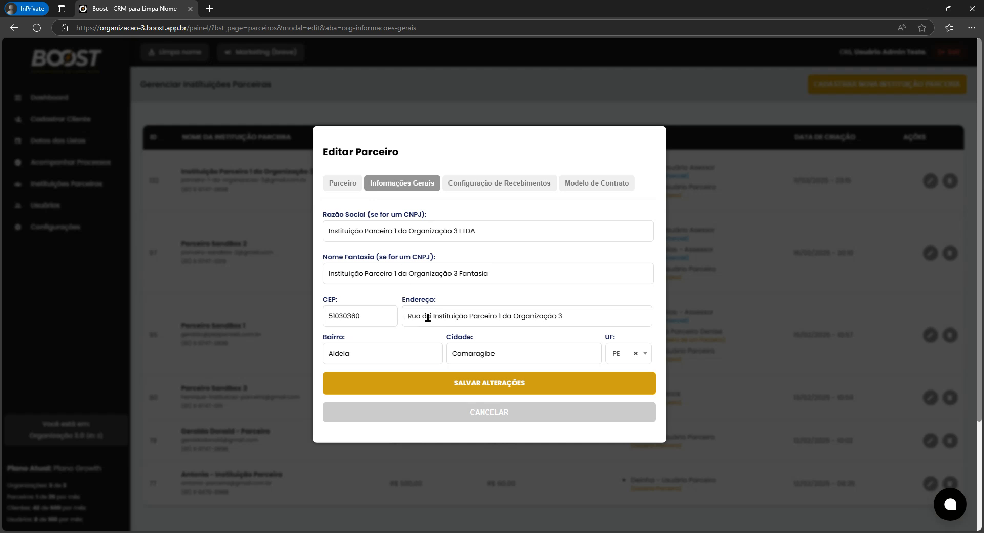
drag(414, 316, 492, 323)
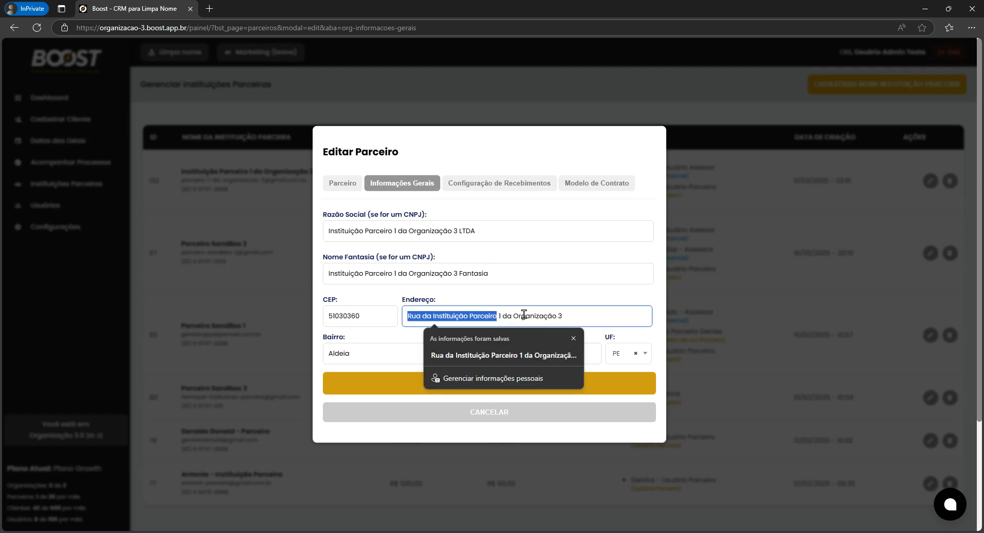
click(441, 131)
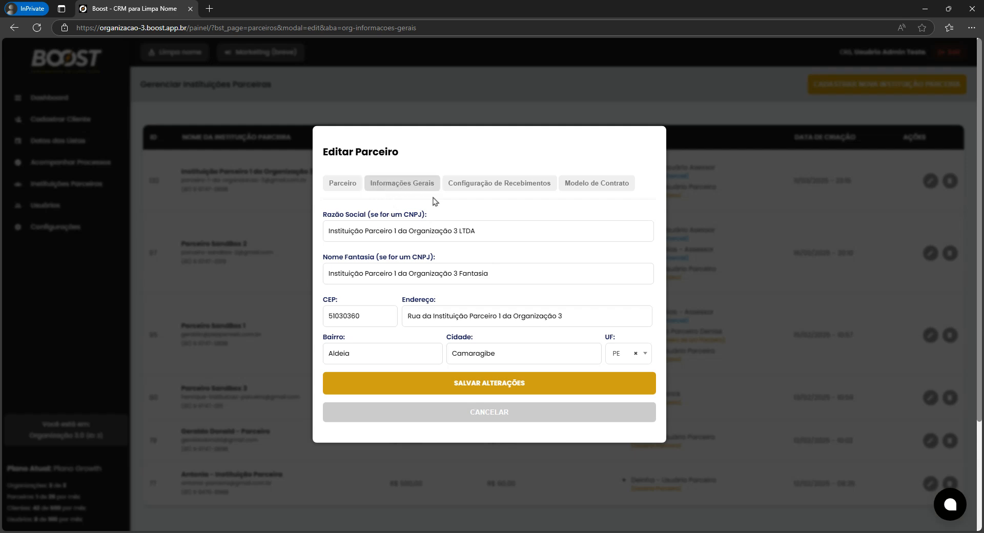
key(Escape)
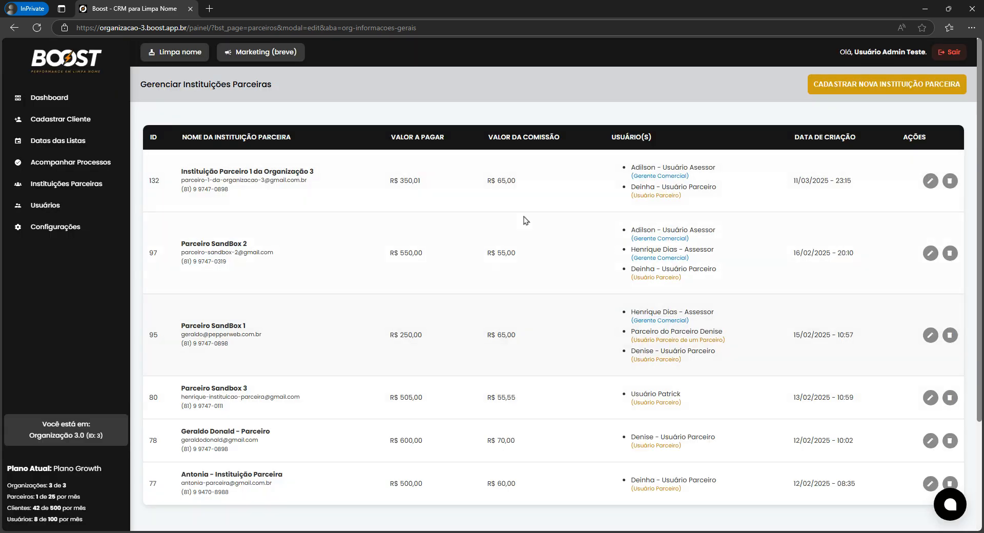
click(930, 182)
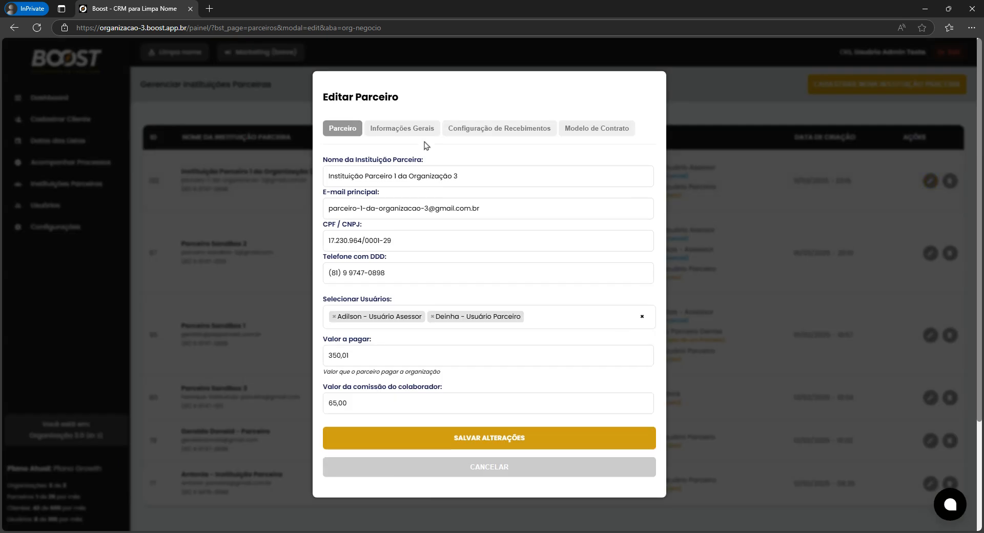
Step through Informações Gerais and Configuração de Recebimentos to the Modelo de Contrato tab.
click(416, 156)
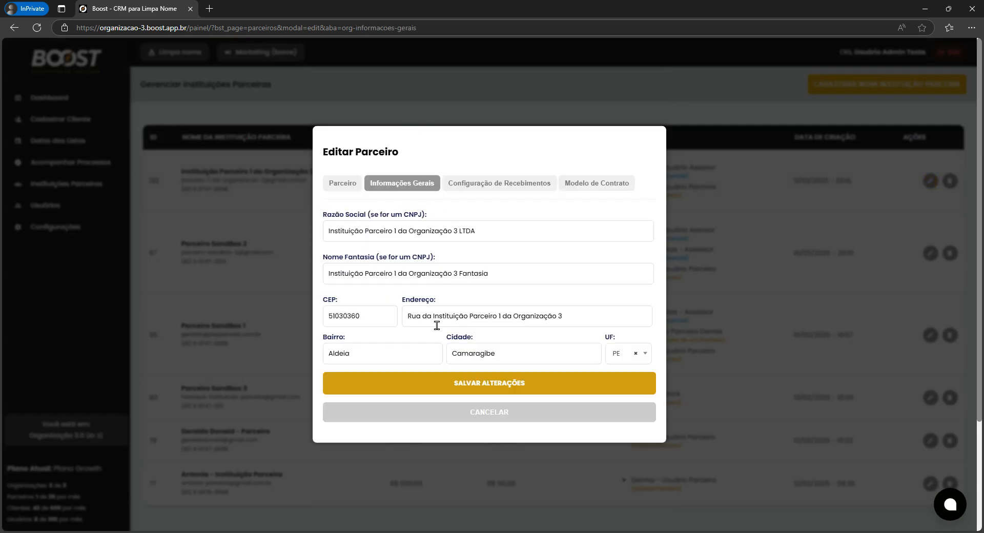
click(490, 189)
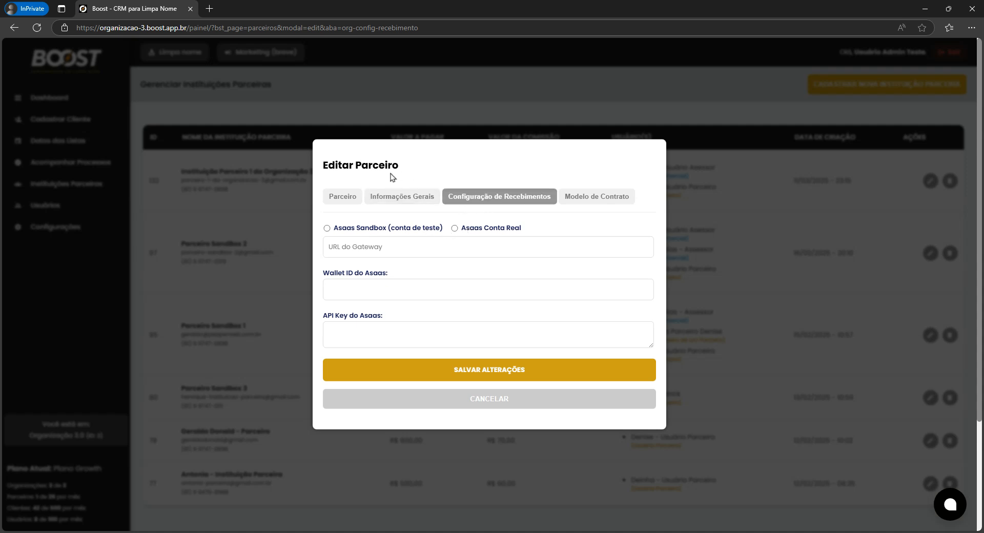
click(595, 204)
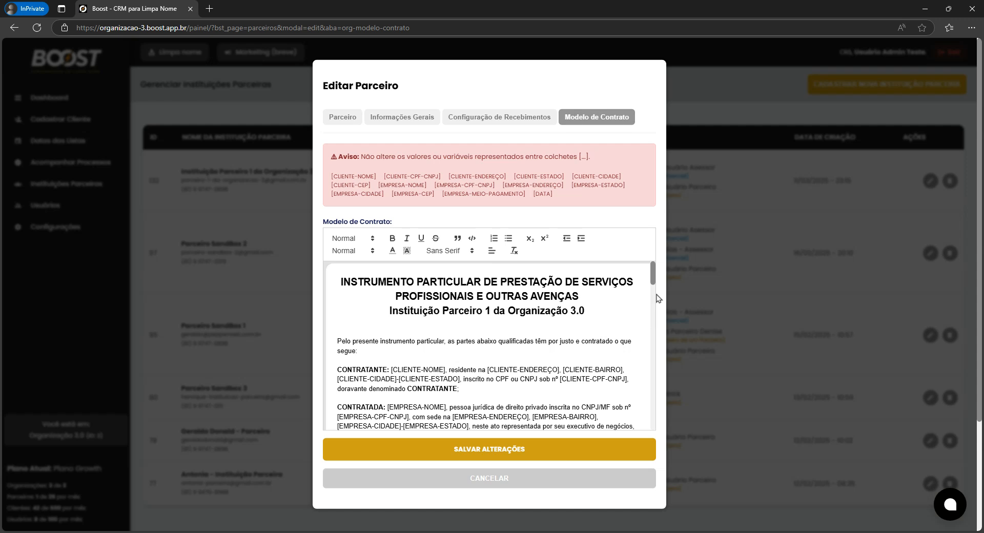
Highlight the [CLIENTE-ENDEREÇO], [EMPRESA-NOME] and [EMPRESA-ENDEREÇO] contract placeholders, then return to Informações Gerais.
scroll(656, 296, down, 3)
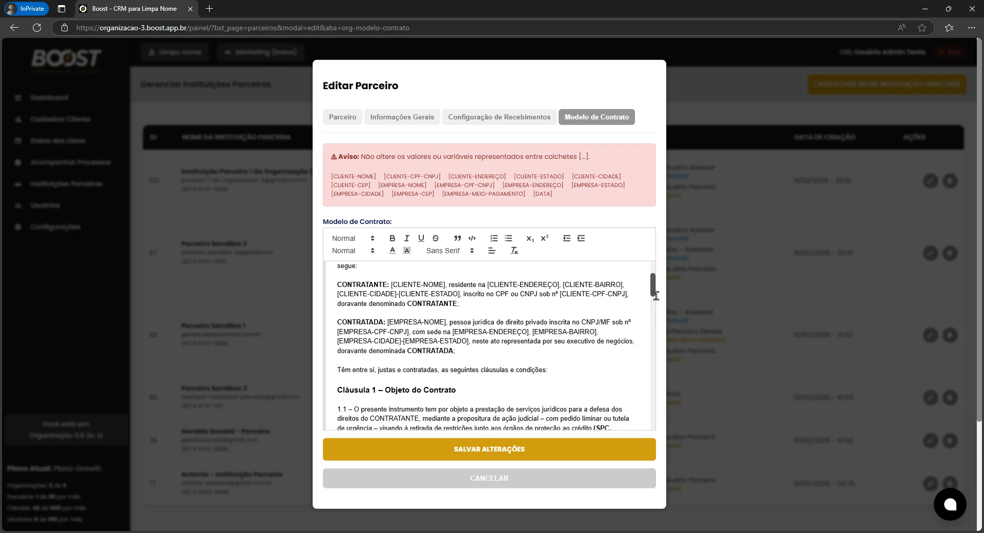
scroll(657, 297, down, 3)
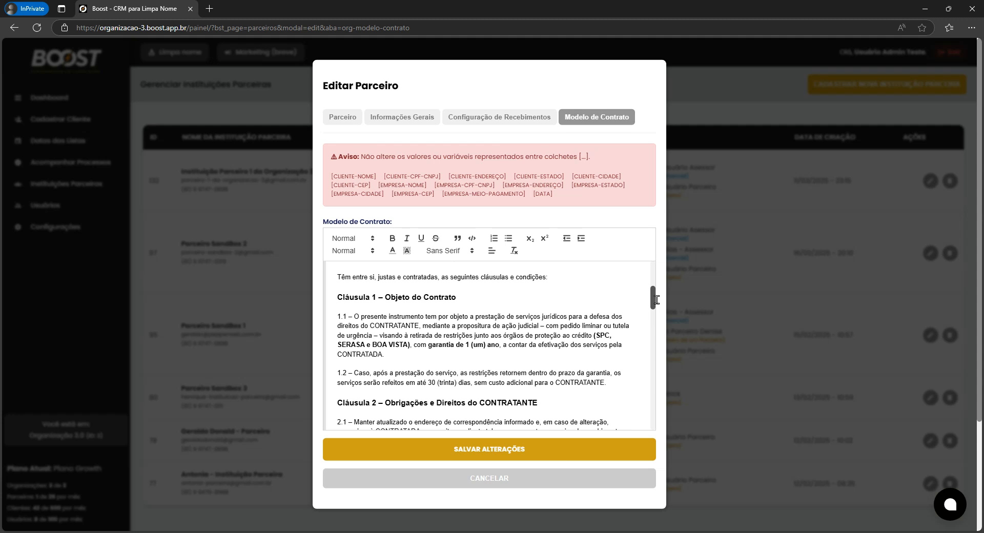
drag(657, 300, 654, 259)
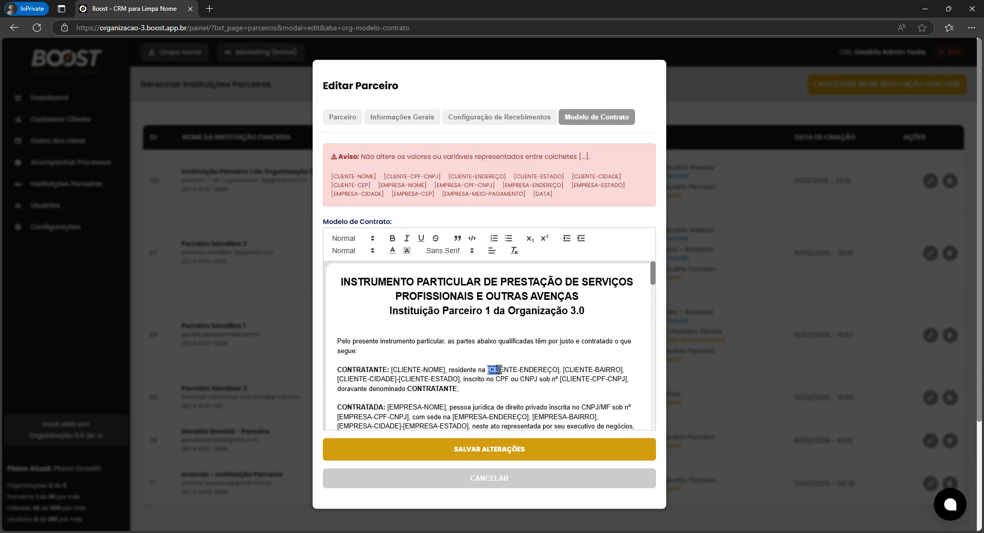
drag(497, 369, 560, 361)
scroll(560, 359, down, 2)
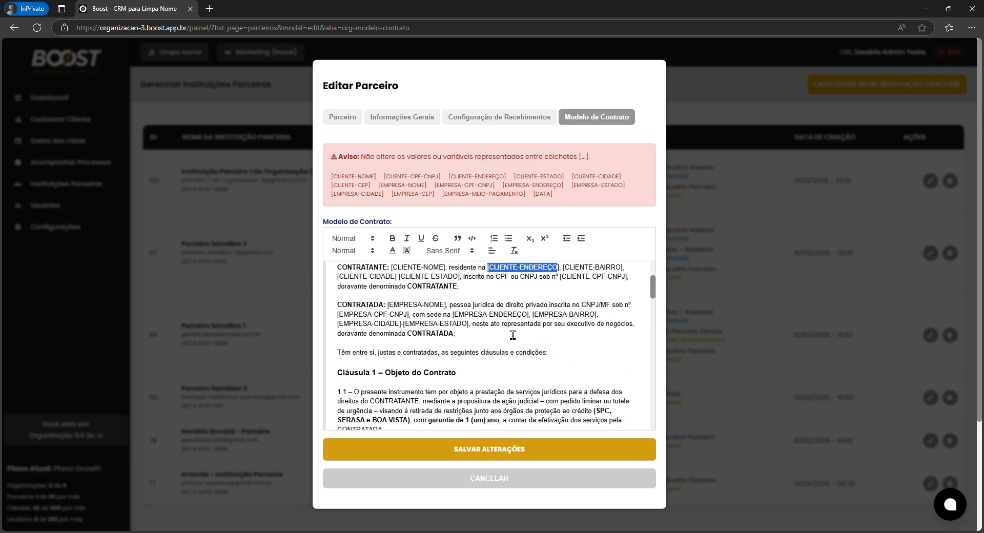
drag(388, 305, 425, 307)
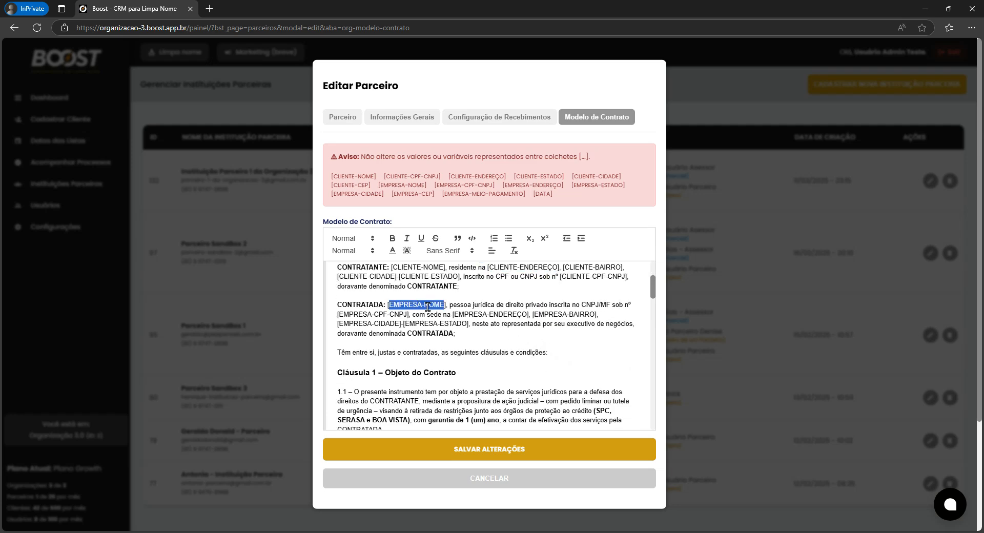
click(469, 316)
drag(469, 316, 518, 316)
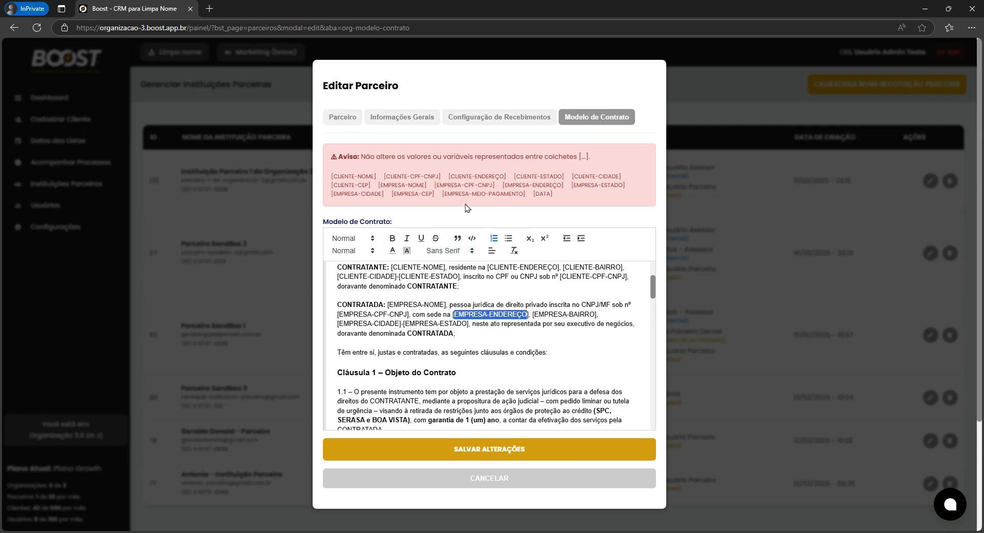
click(371, 122)
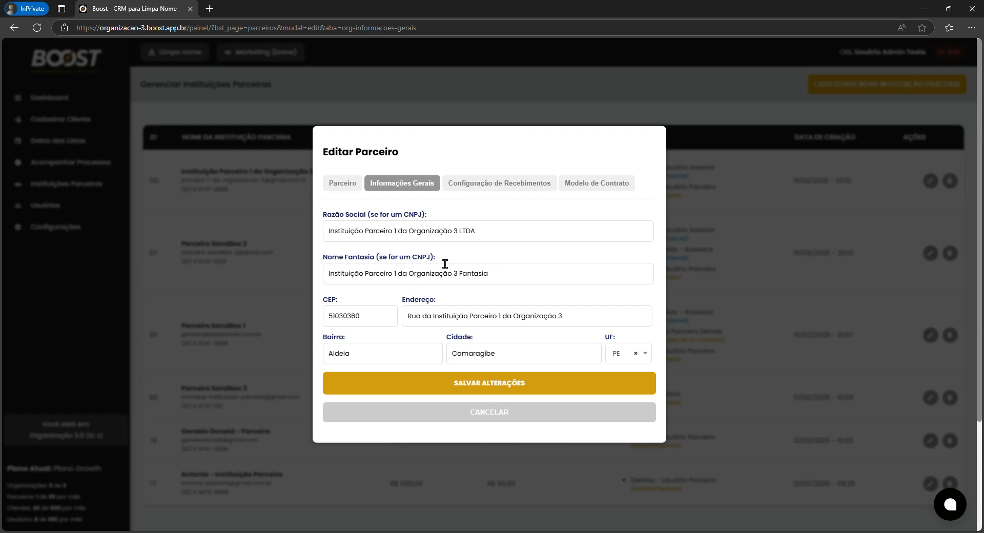
In the Modelo de Contrato tab, highlight the [CLIENTE-NOME] and [CLIENTE-ENDEREÇO] placeholders in the contract text.
click(574, 186)
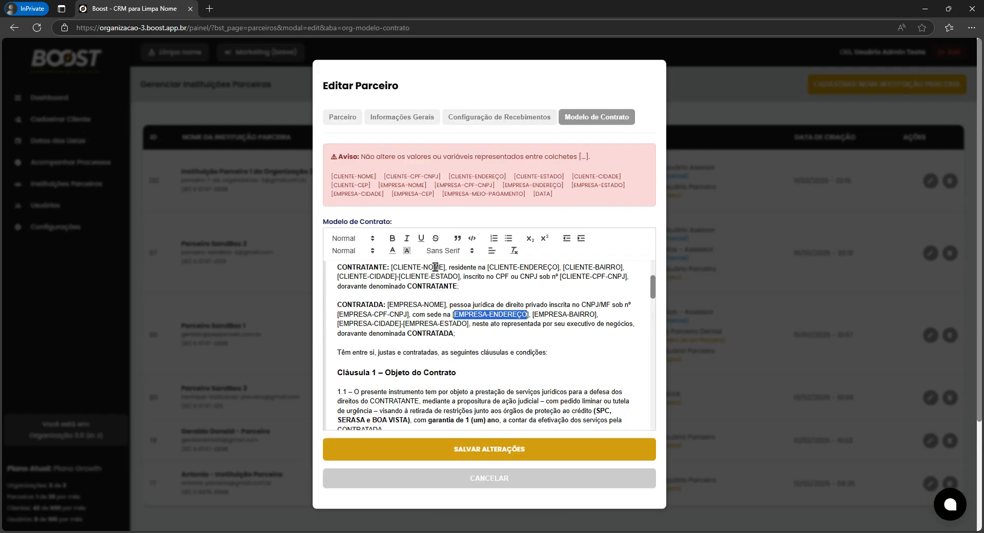
drag(435, 267, 414, 264)
drag(501, 310, 593, 309)
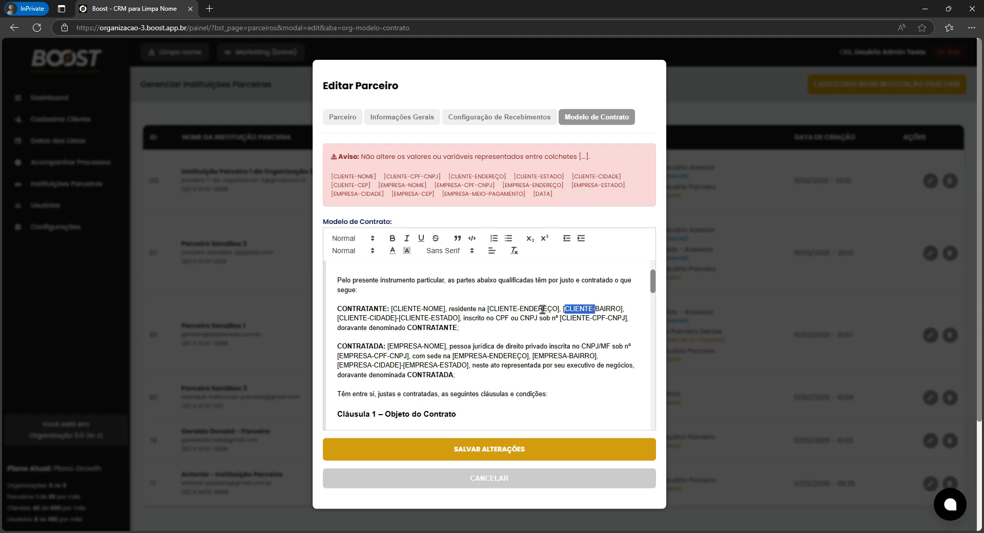
drag(393, 309, 444, 310)
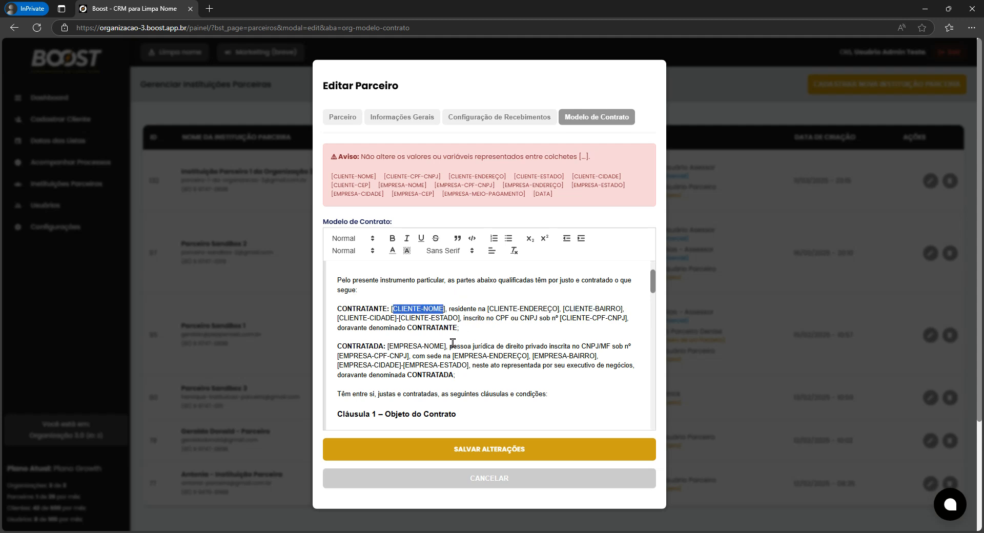
scroll(453, 343, down, 2)
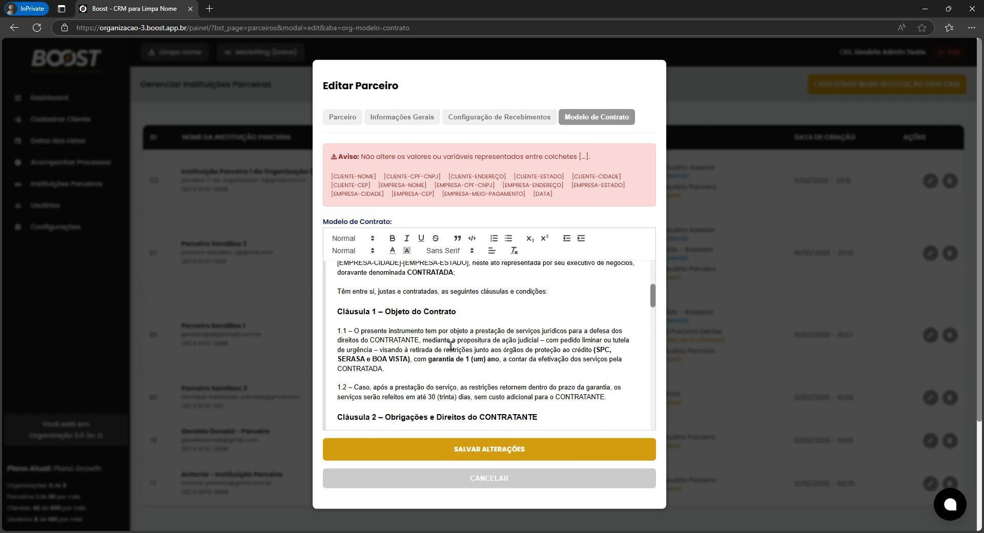
scroll(450, 347, up, 3)
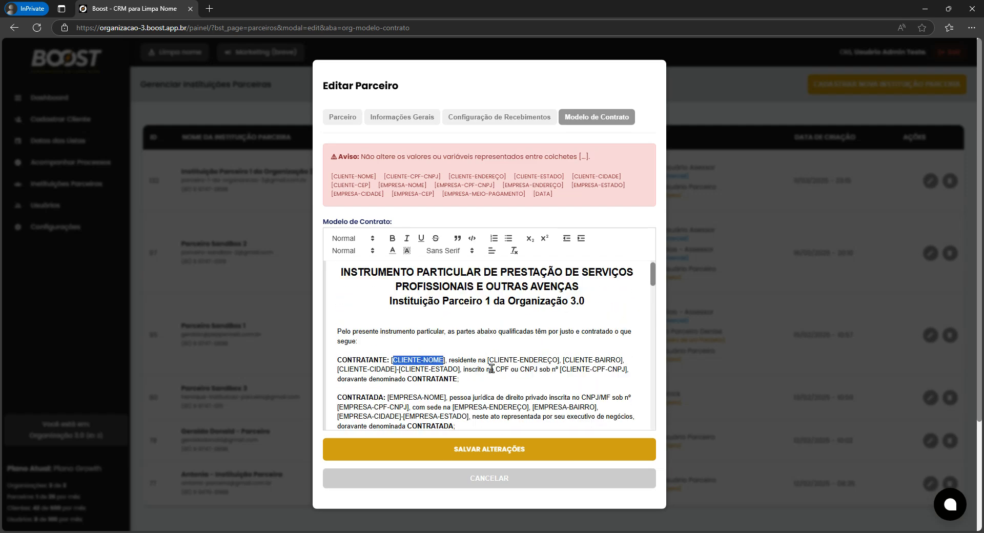
drag(489, 360, 557, 361)
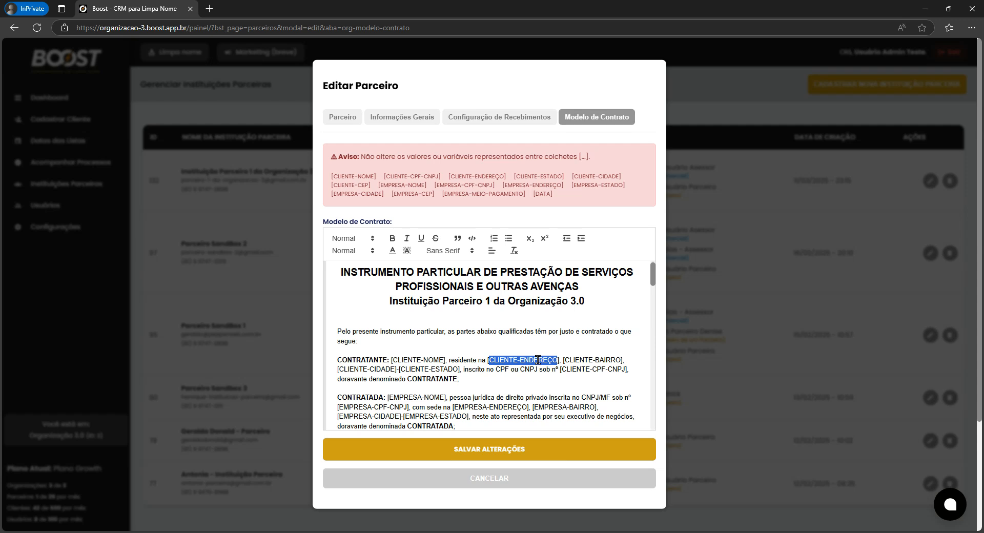
Select the protected placeholder variables listed in the warning box, including [EMPRESA-CPF-CNPJ].
click(465, 186)
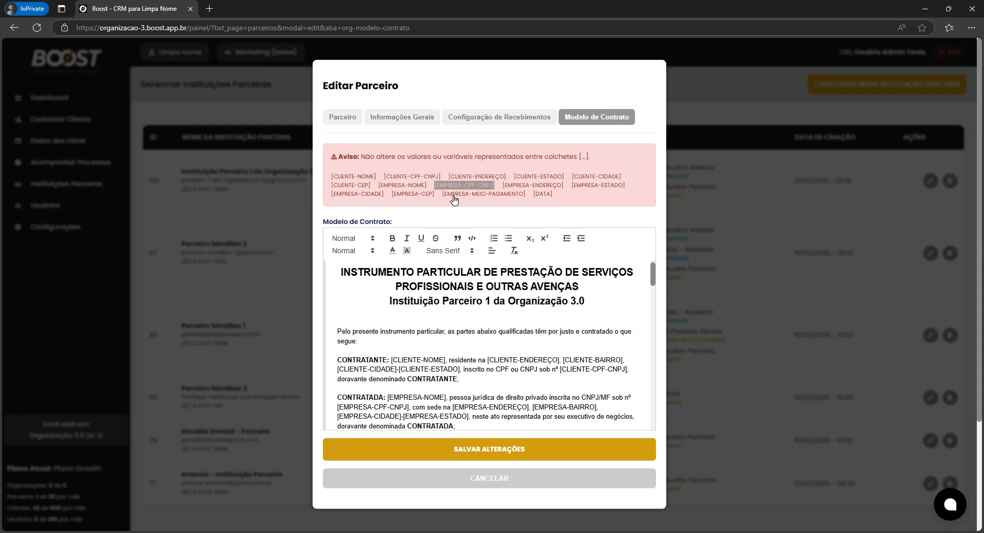
click(487, 344)
drag(330, 166, 551, 203)
click(509, 337)
Read down to Cláusula 3, then cancel out of the partner editor without saving.
scroll(509, 337, down, 3)
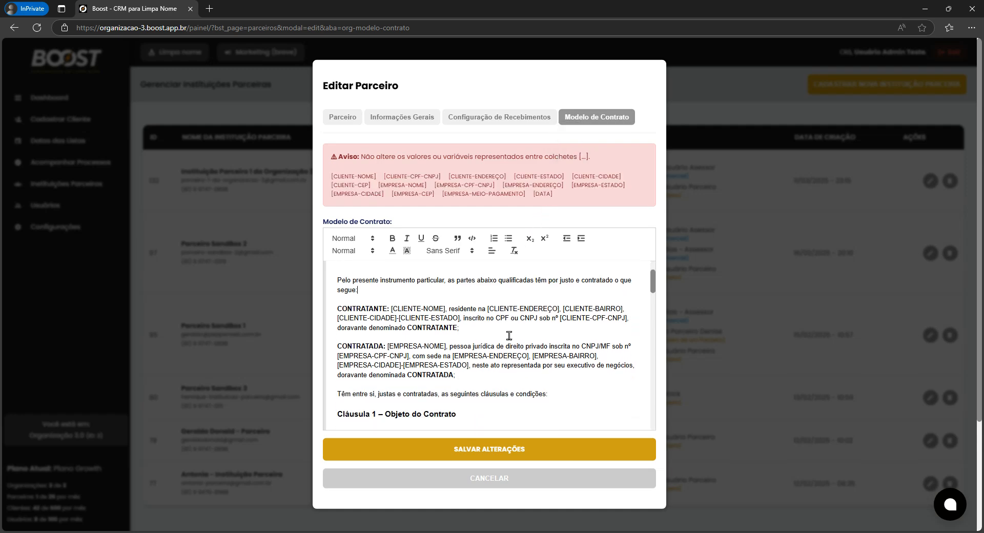
scroll(509, 337, down, 4)
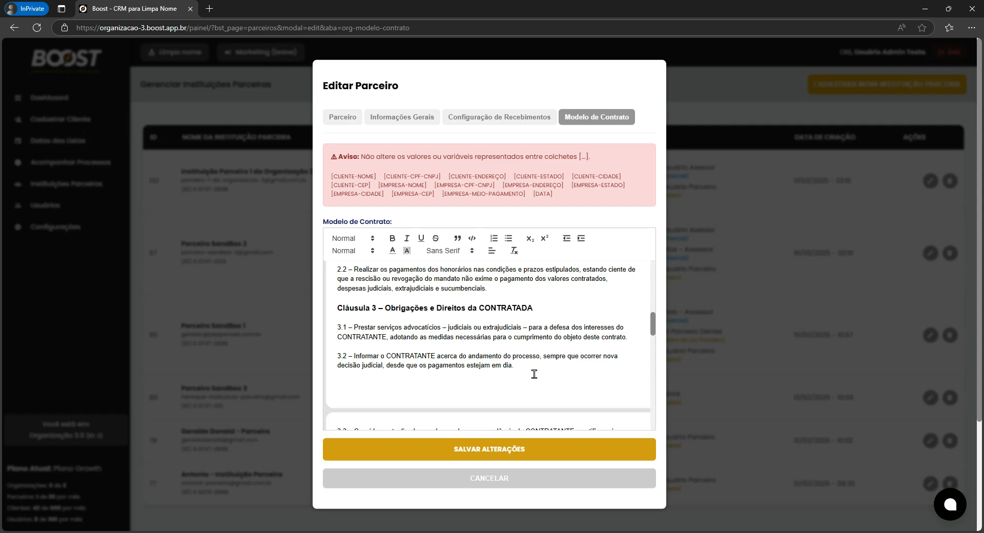
click(546, 476)
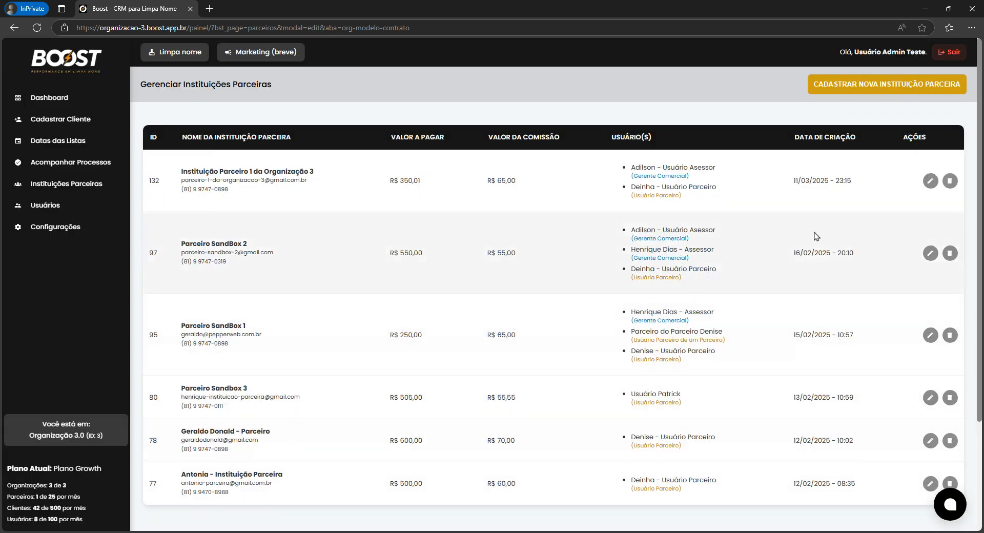